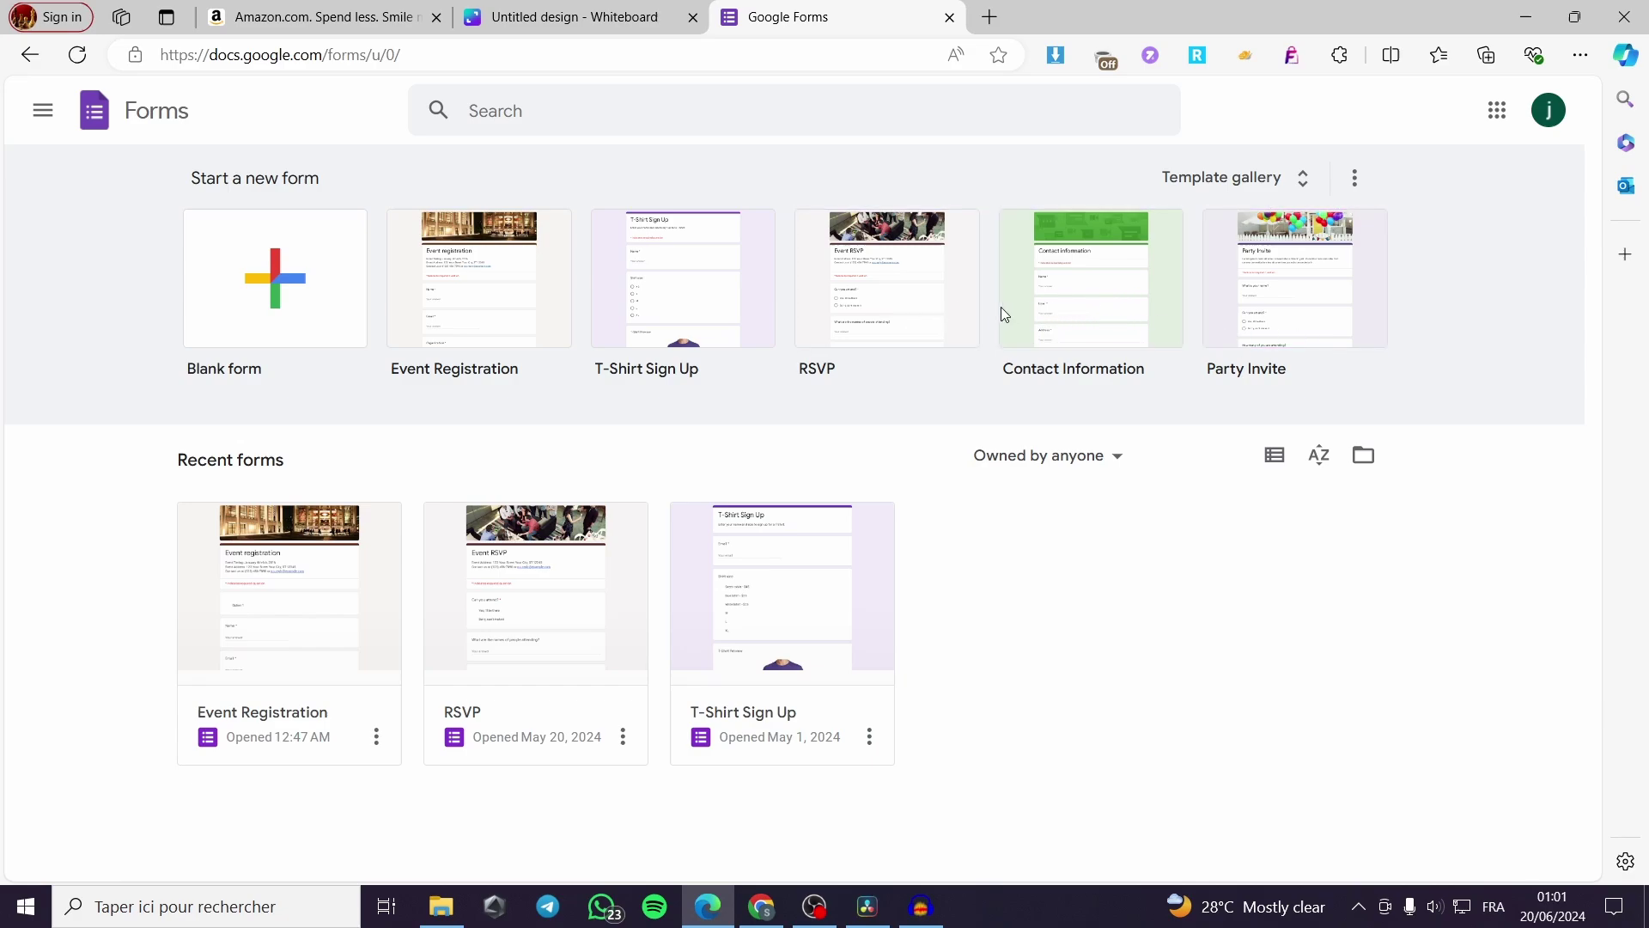
Step: Start a new form from the RSVP template and bring up its More menu
{"action": "left_click", "coordinate": [900, 279]}
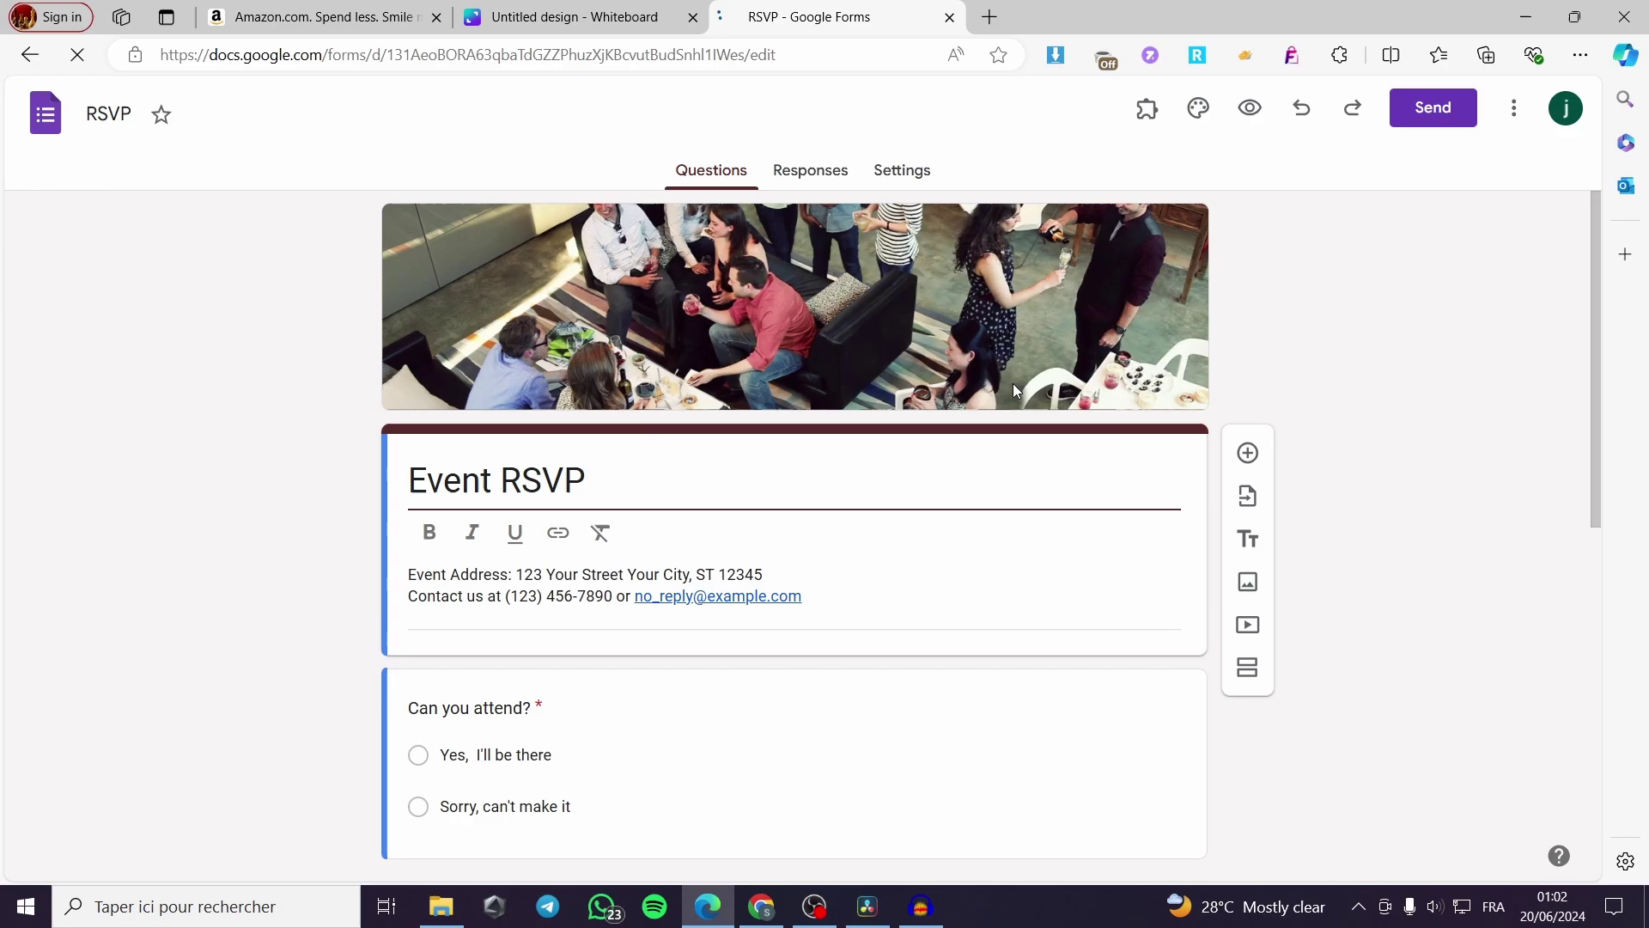
{"action": "scroll", "coordinate": [1014, 383], "scroll_direction": "down", "scroll_amount": 3}
{"action": "scroll", "coordinate": [718, 389], "scroll_direction": "down", "scroll_amount": 3}
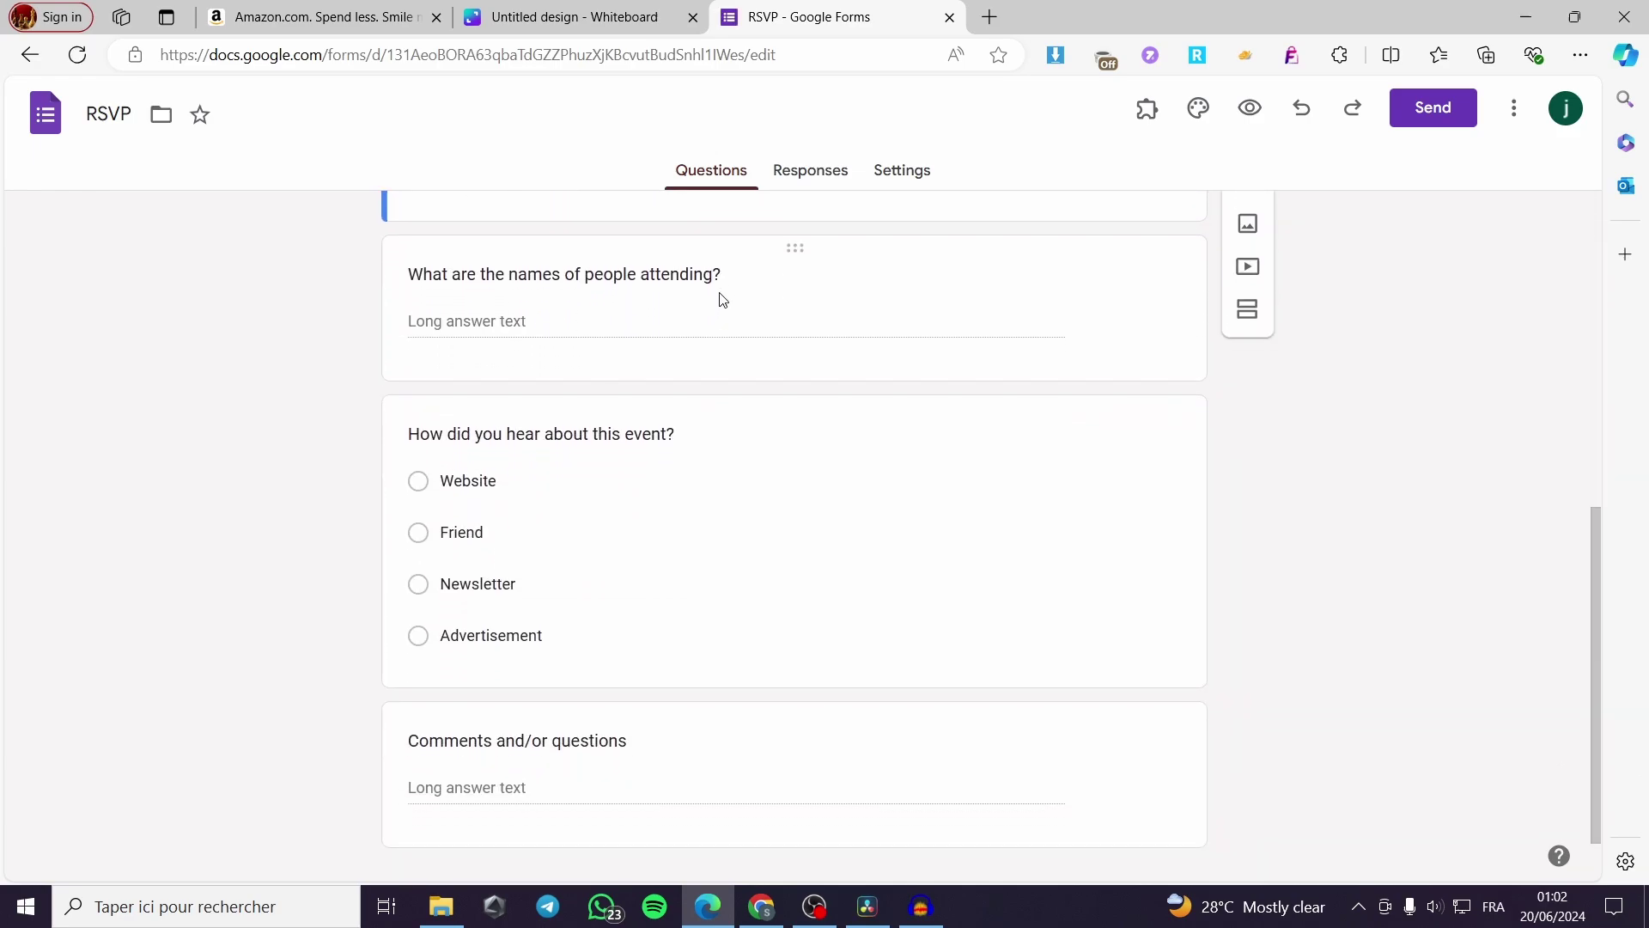
{"action": "scroll", "coordinate": [811, 389], "scroll_direction": "up", "scroll_amount": 6}
{"action": "scroll", "coordinate": [810, 389], "scroll_direction": "up", "scroll_amount": 2}
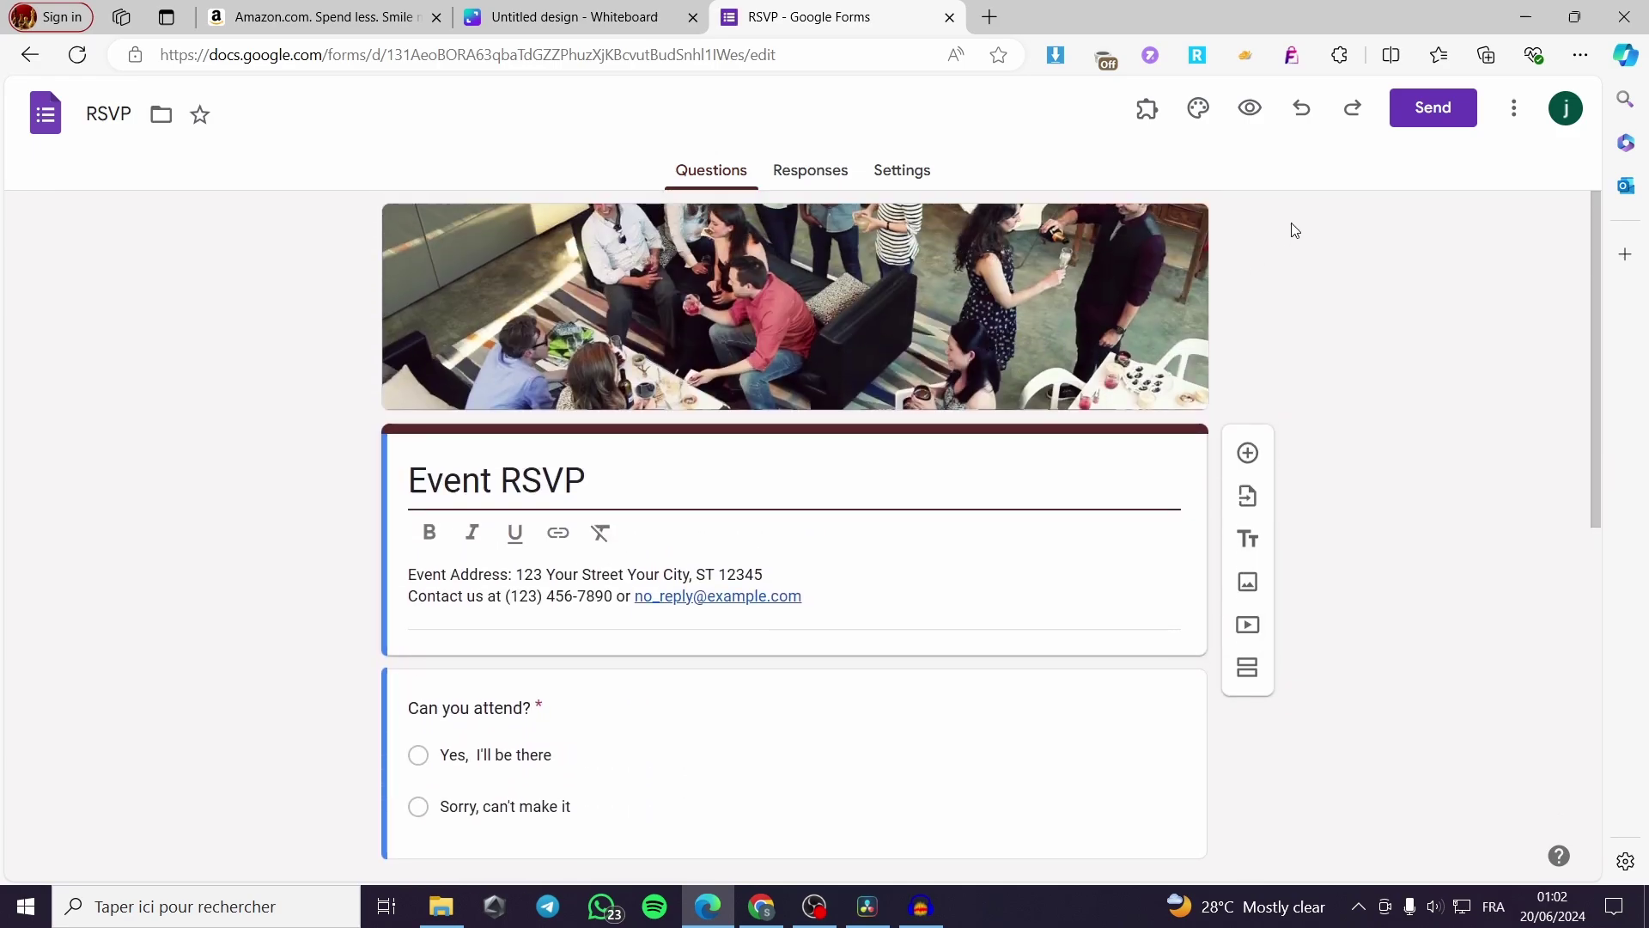
{"action": "left_click", "coordinate": [1515, 110]}
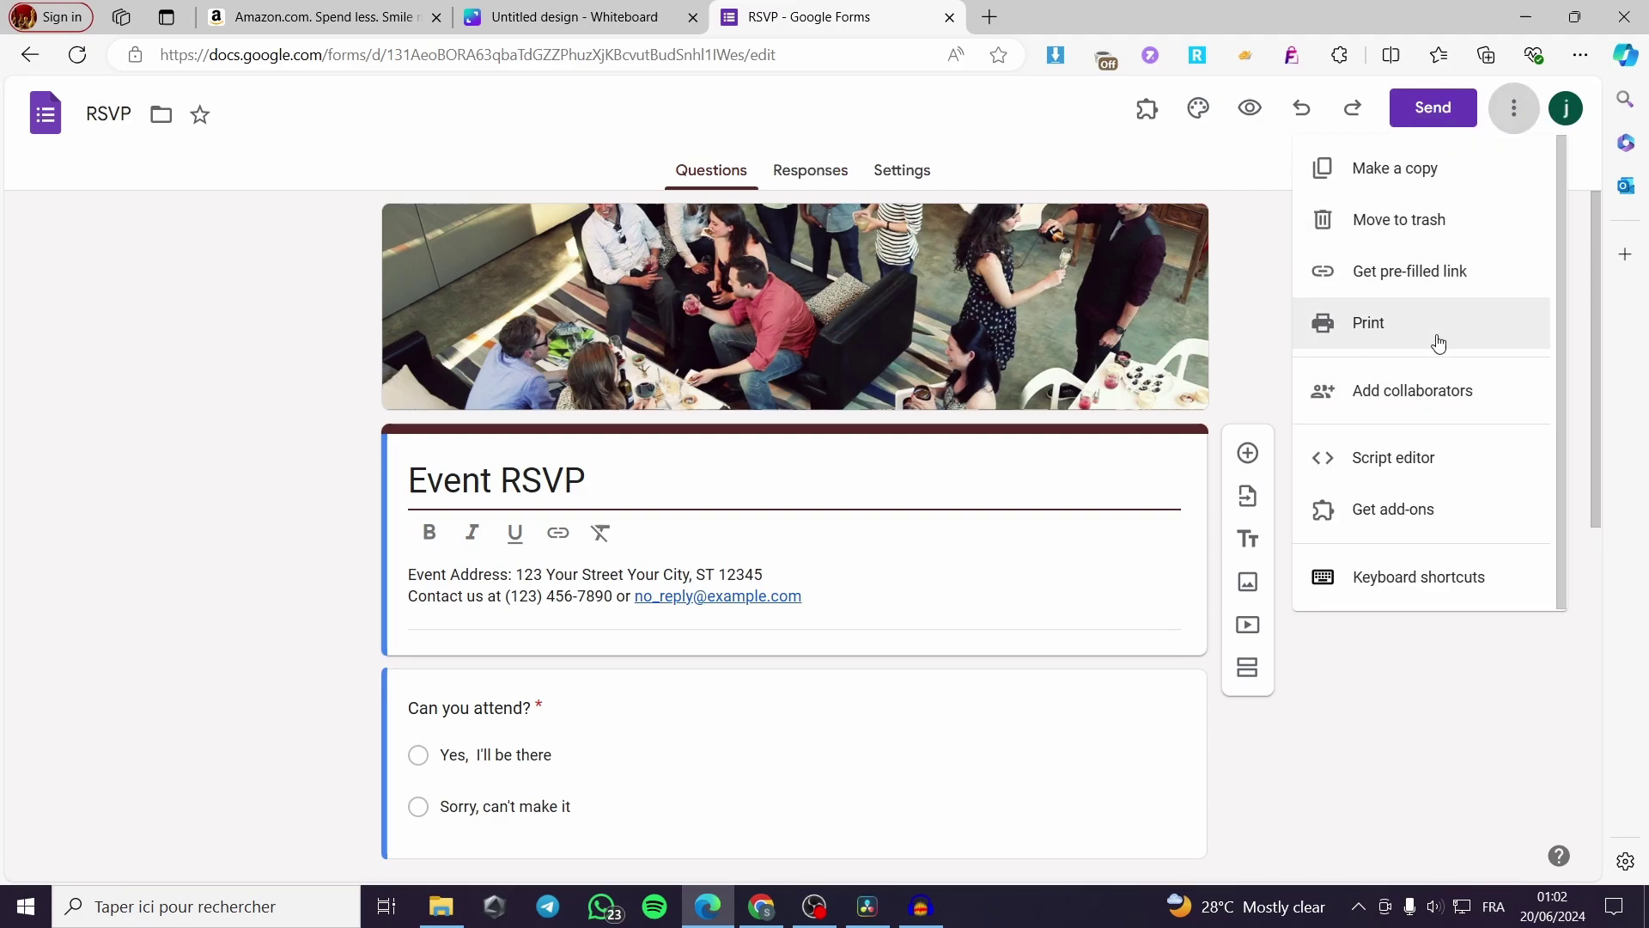
Step: Search the Marketplace for 'signature', view the installed BoloForms Sign PDFs add-on, and return to the form
{"action": "left_click", "coordinate": [1374, 515]}
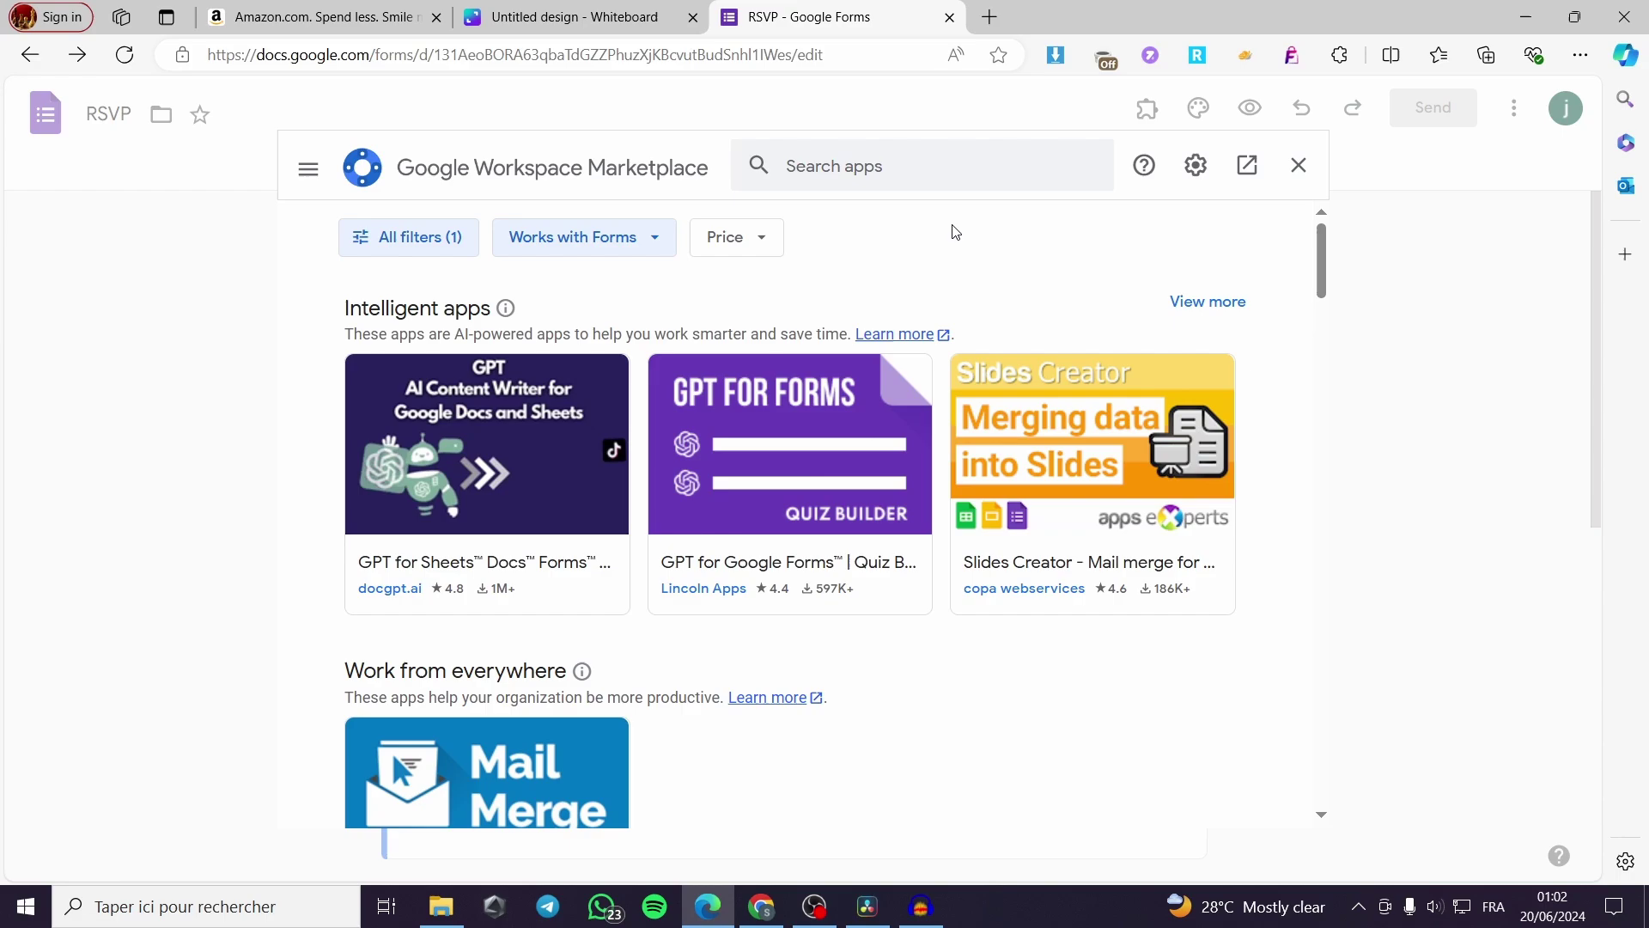
{"action": "left_click", "coordinate": [889, 168]}
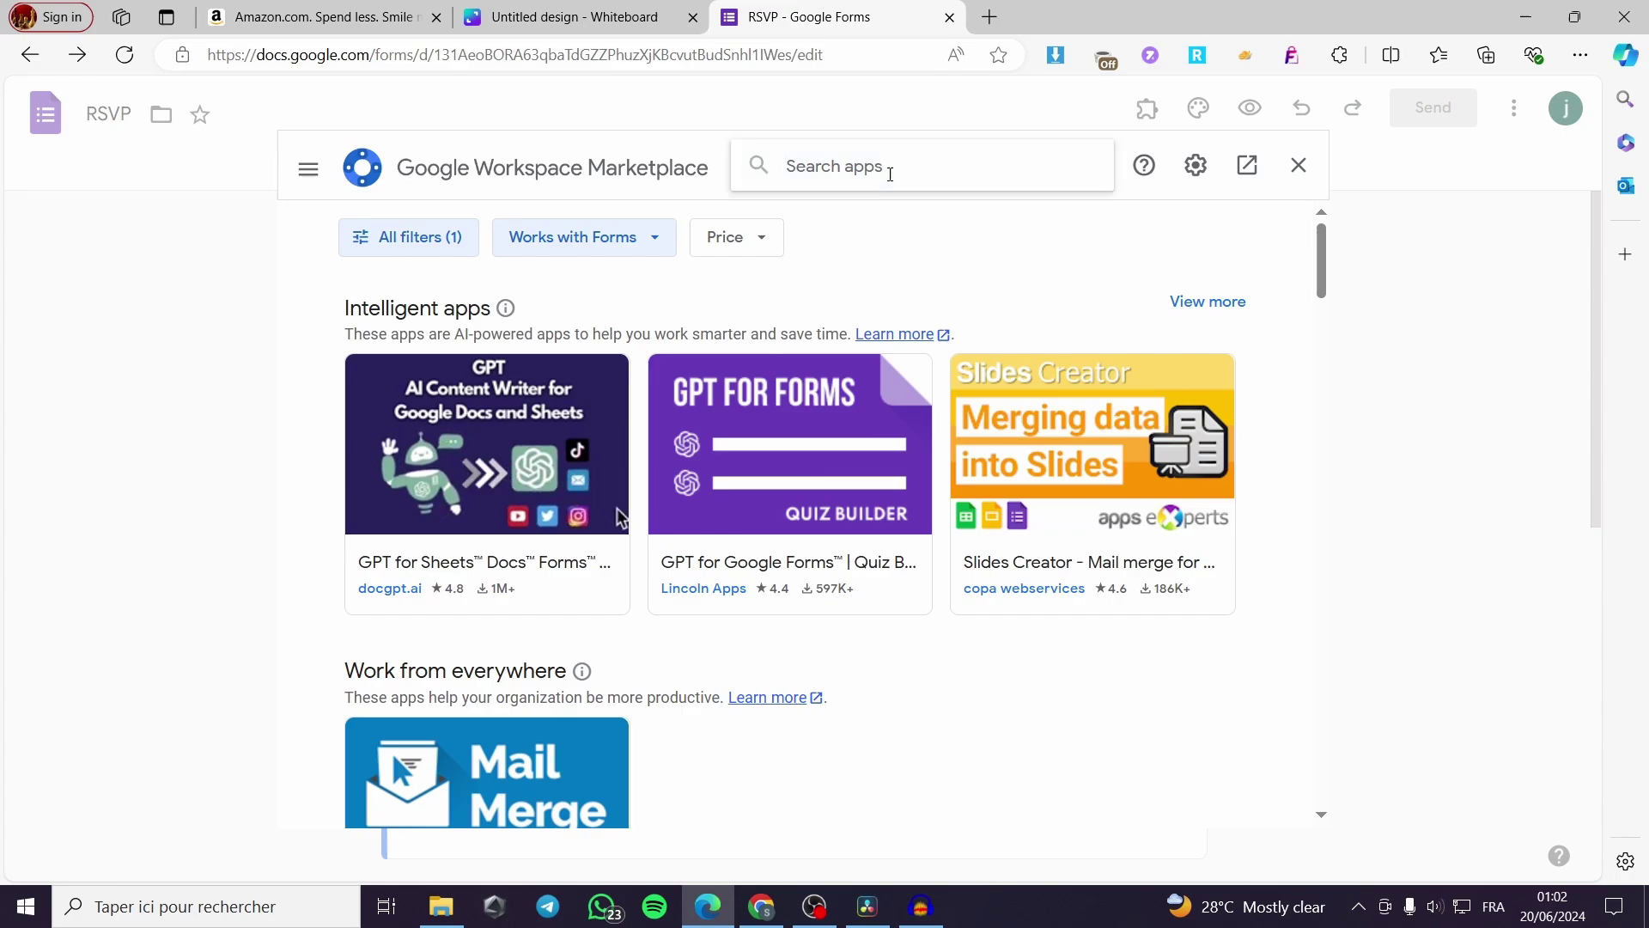
{"action": "type", "text": "signature"}
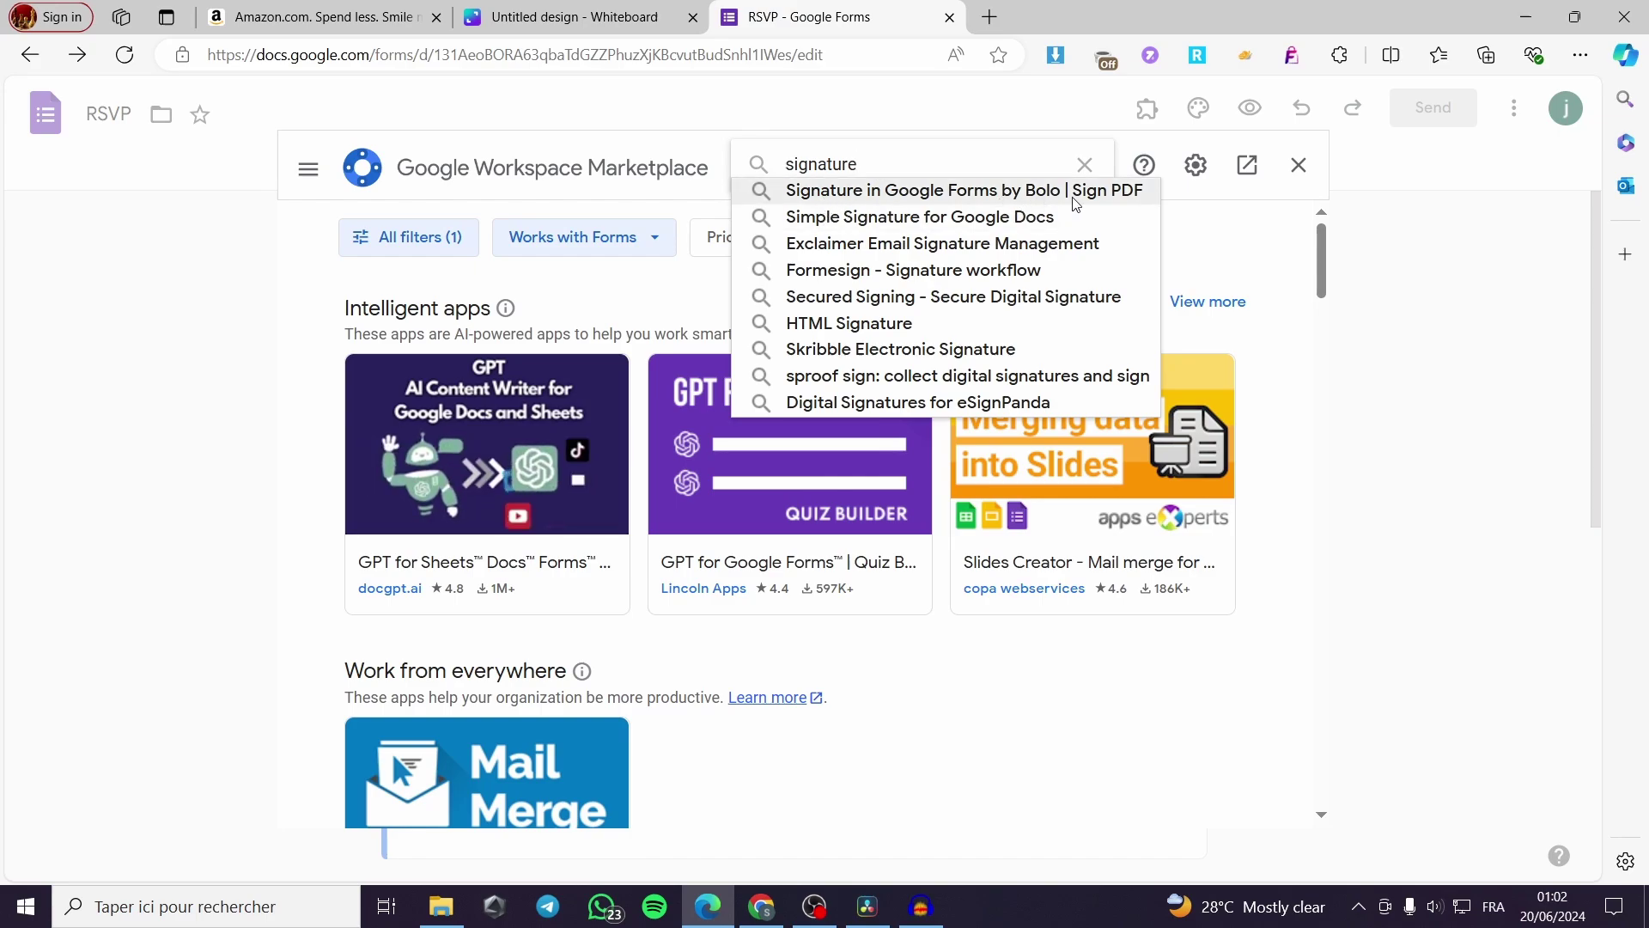
{"action": "left_click", "coordinate": [964, 189]}
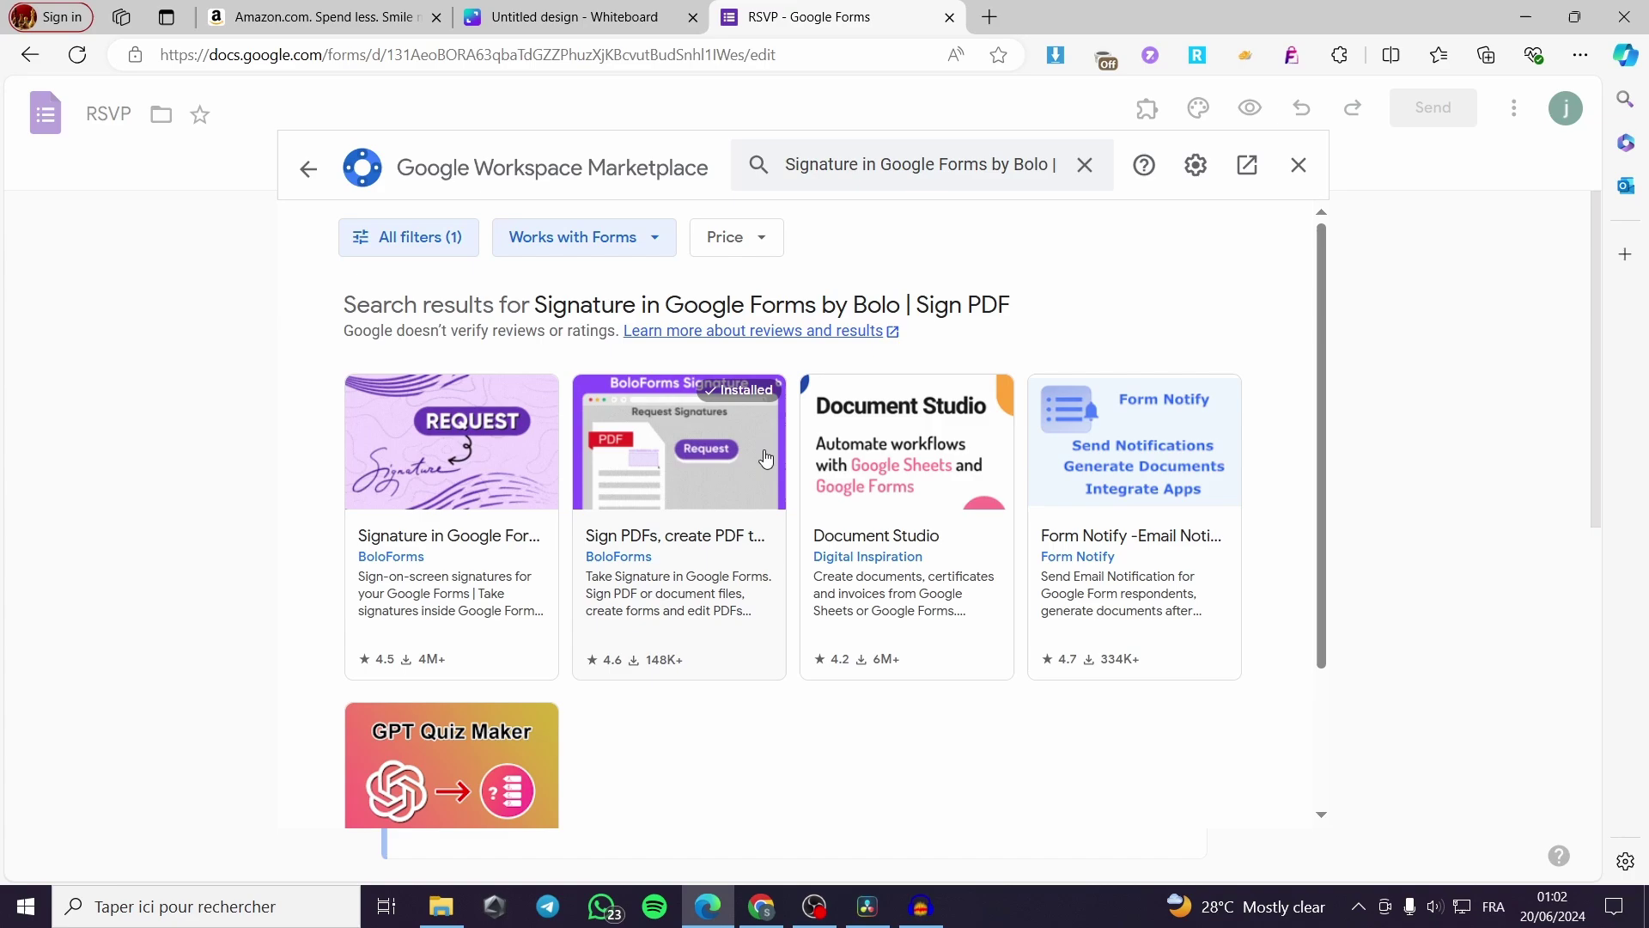
{"action": "left_click", "coordinate": [690, 547]}
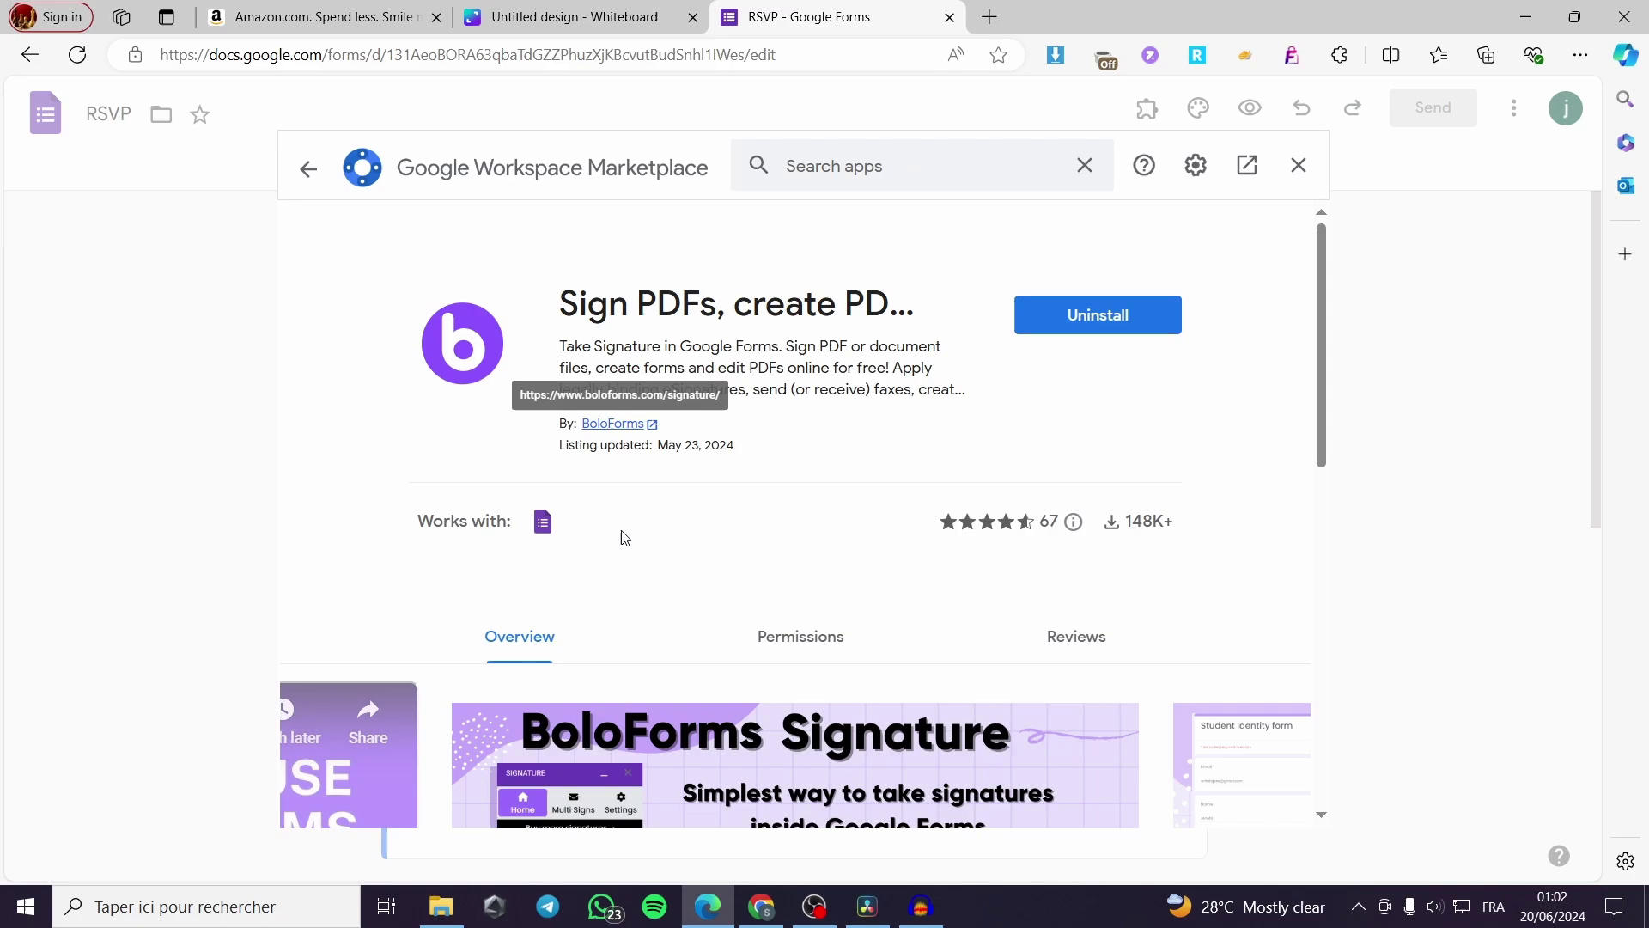
{"action": "left_click", "coordinate": [1299, 164]}
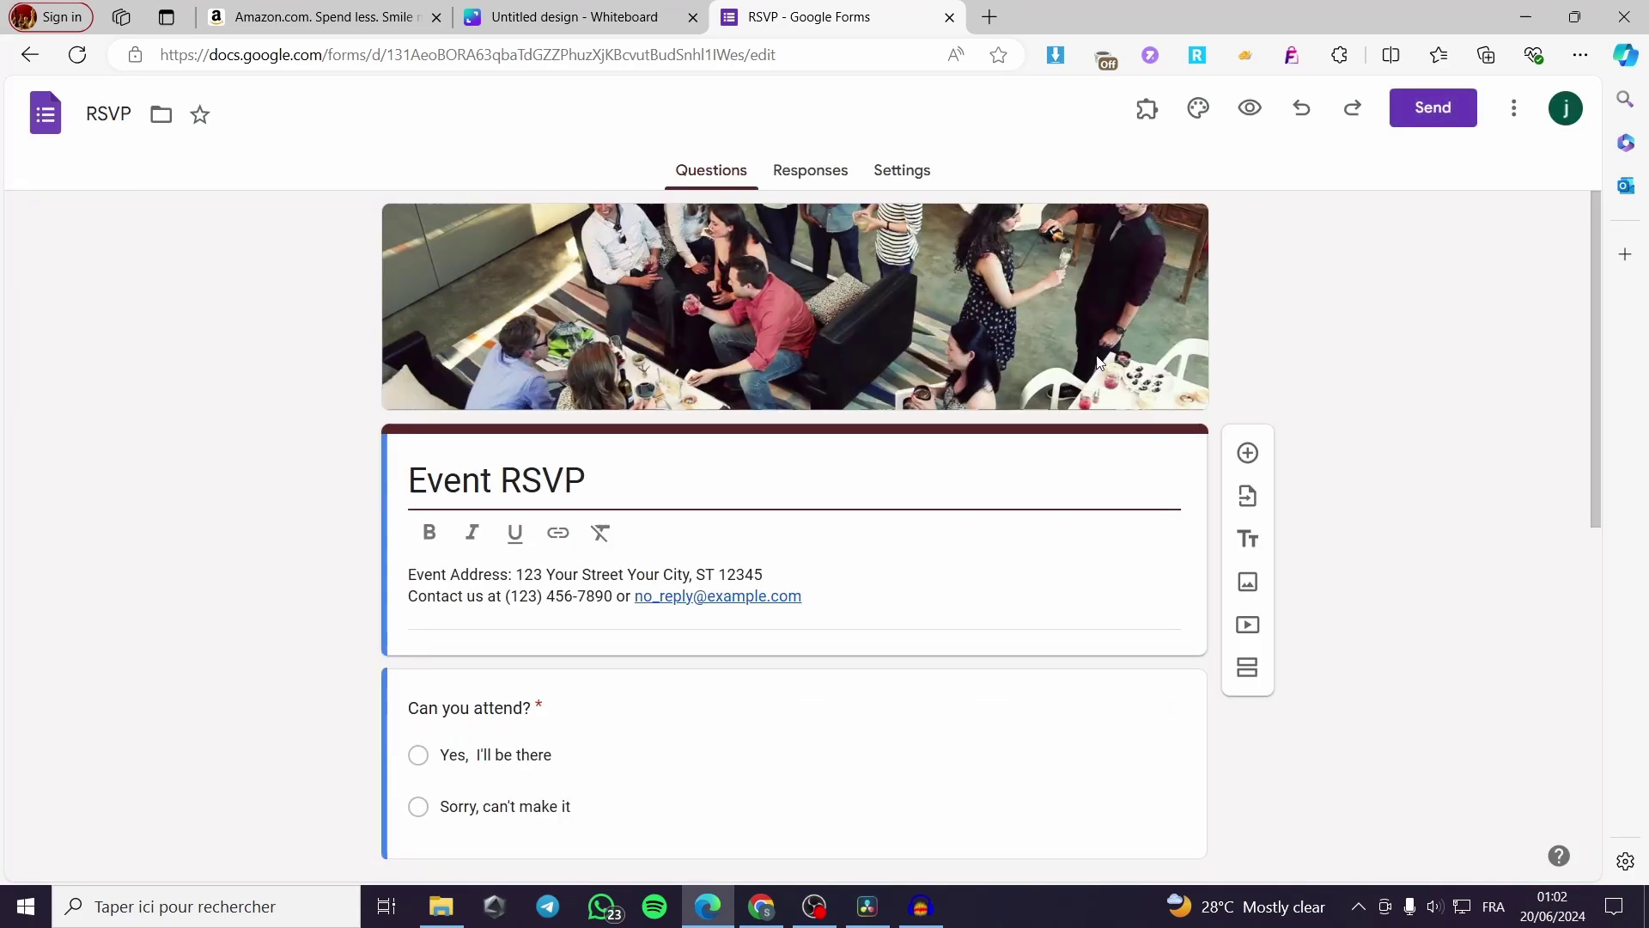
Step: Launch the Sign PDFs - Bolo add-on from the installed add-ons list
{"action": "left_click", "coordinate": [1146, 113]}
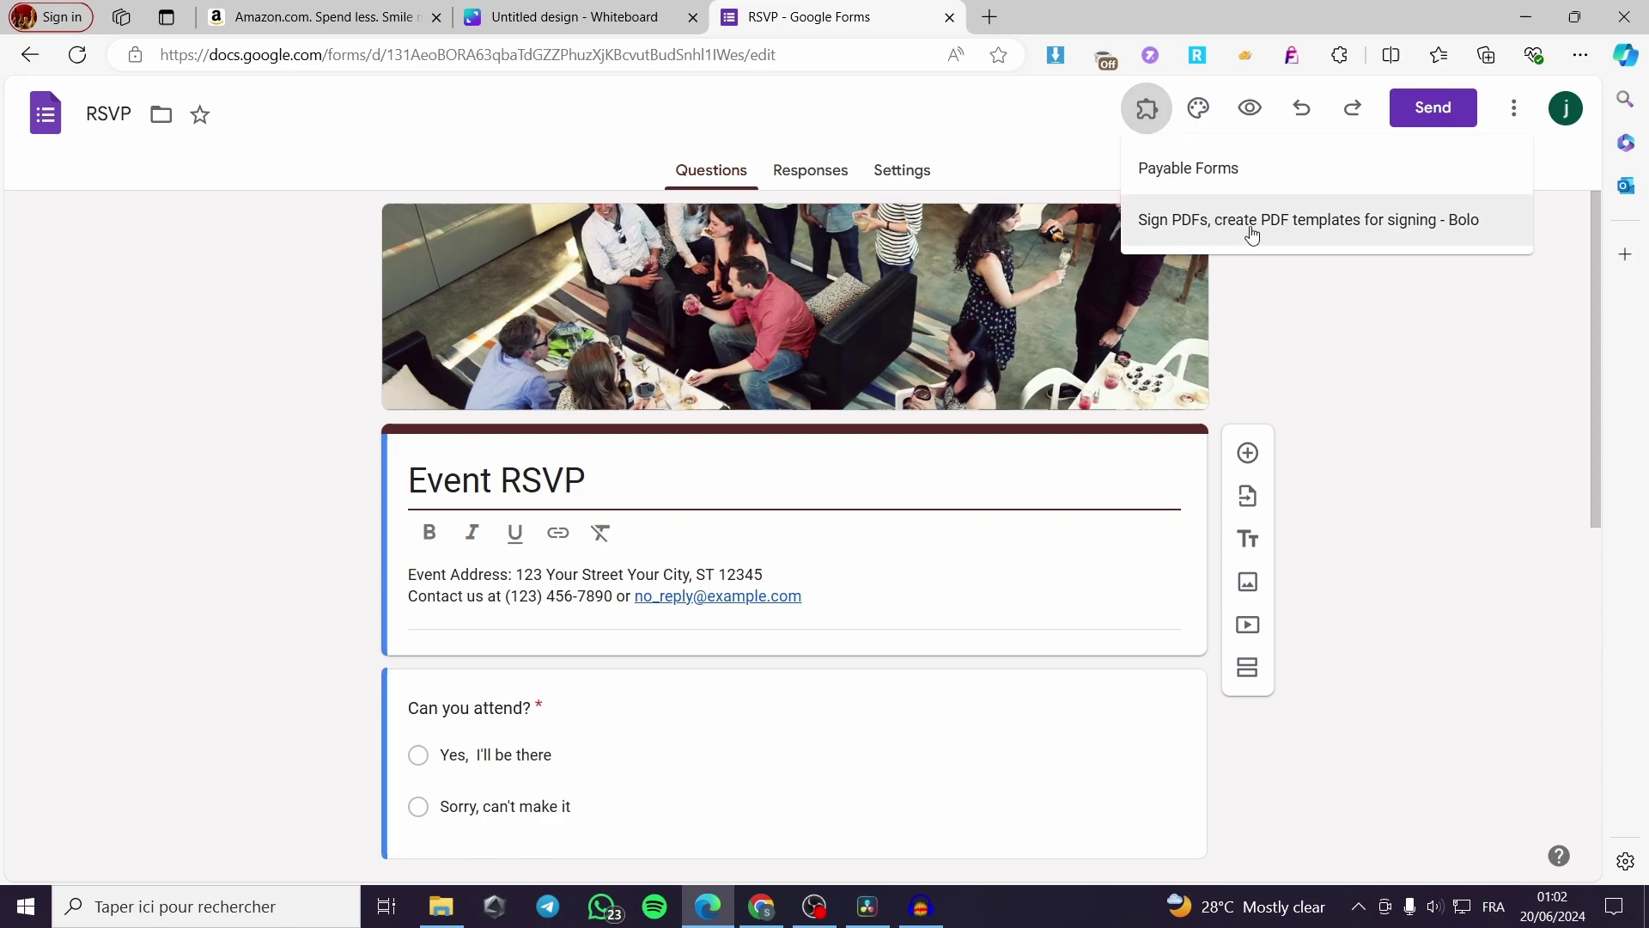
{"action": "left_click", "coordinate": [1455, 229]}
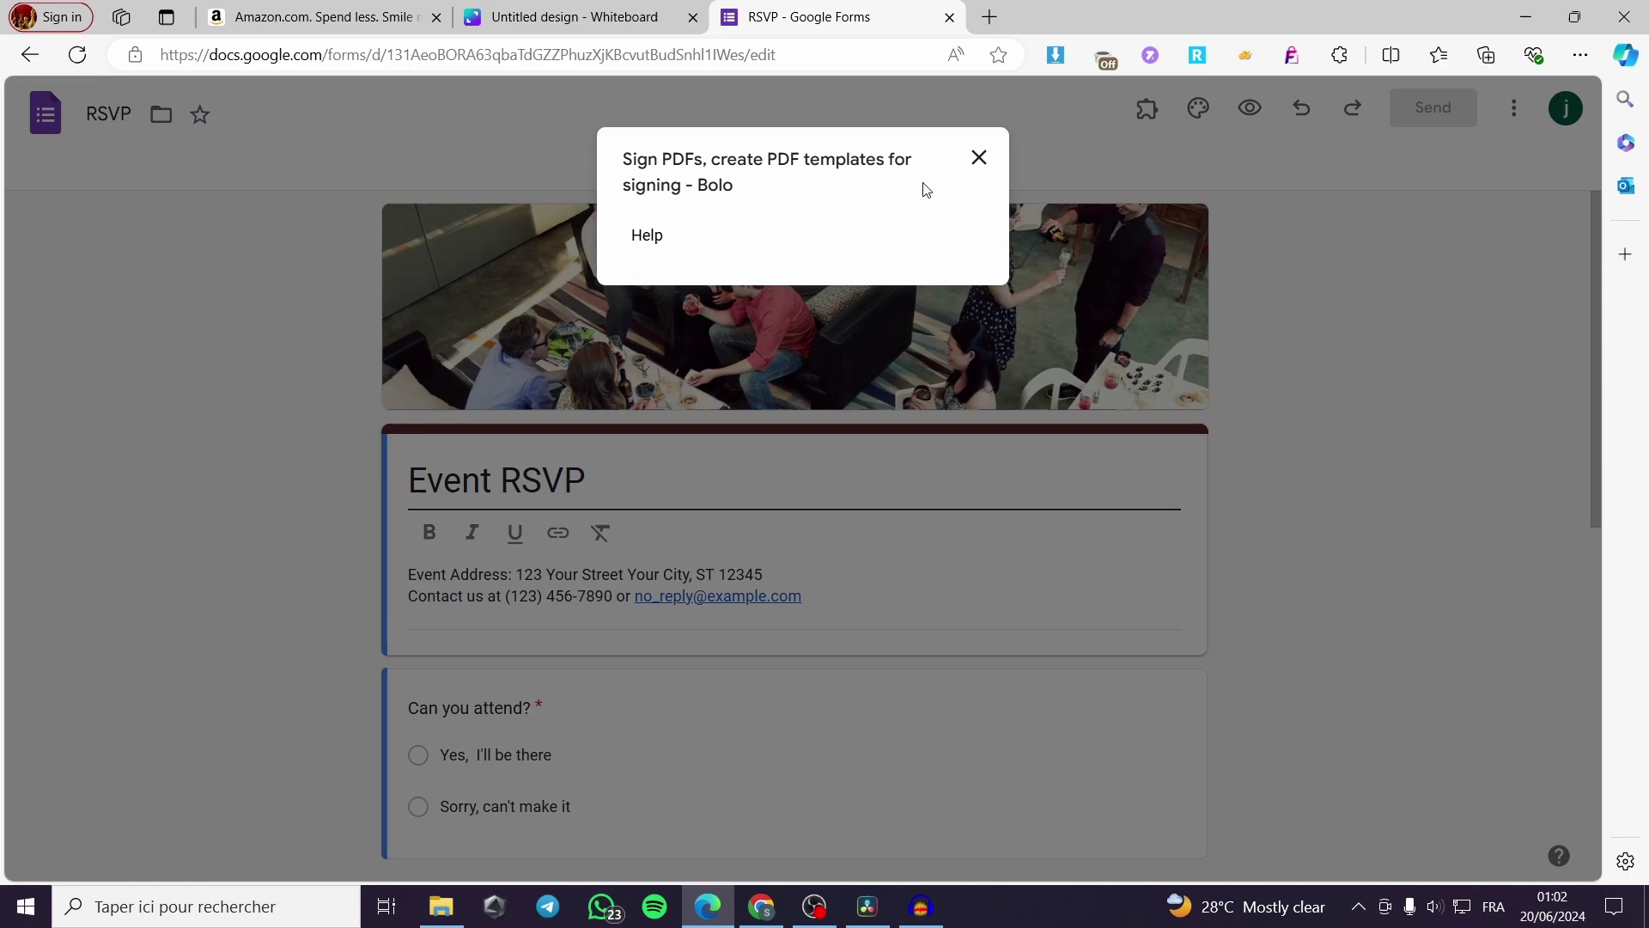
{"action": "left_click", "coordinate": [979, 158]}
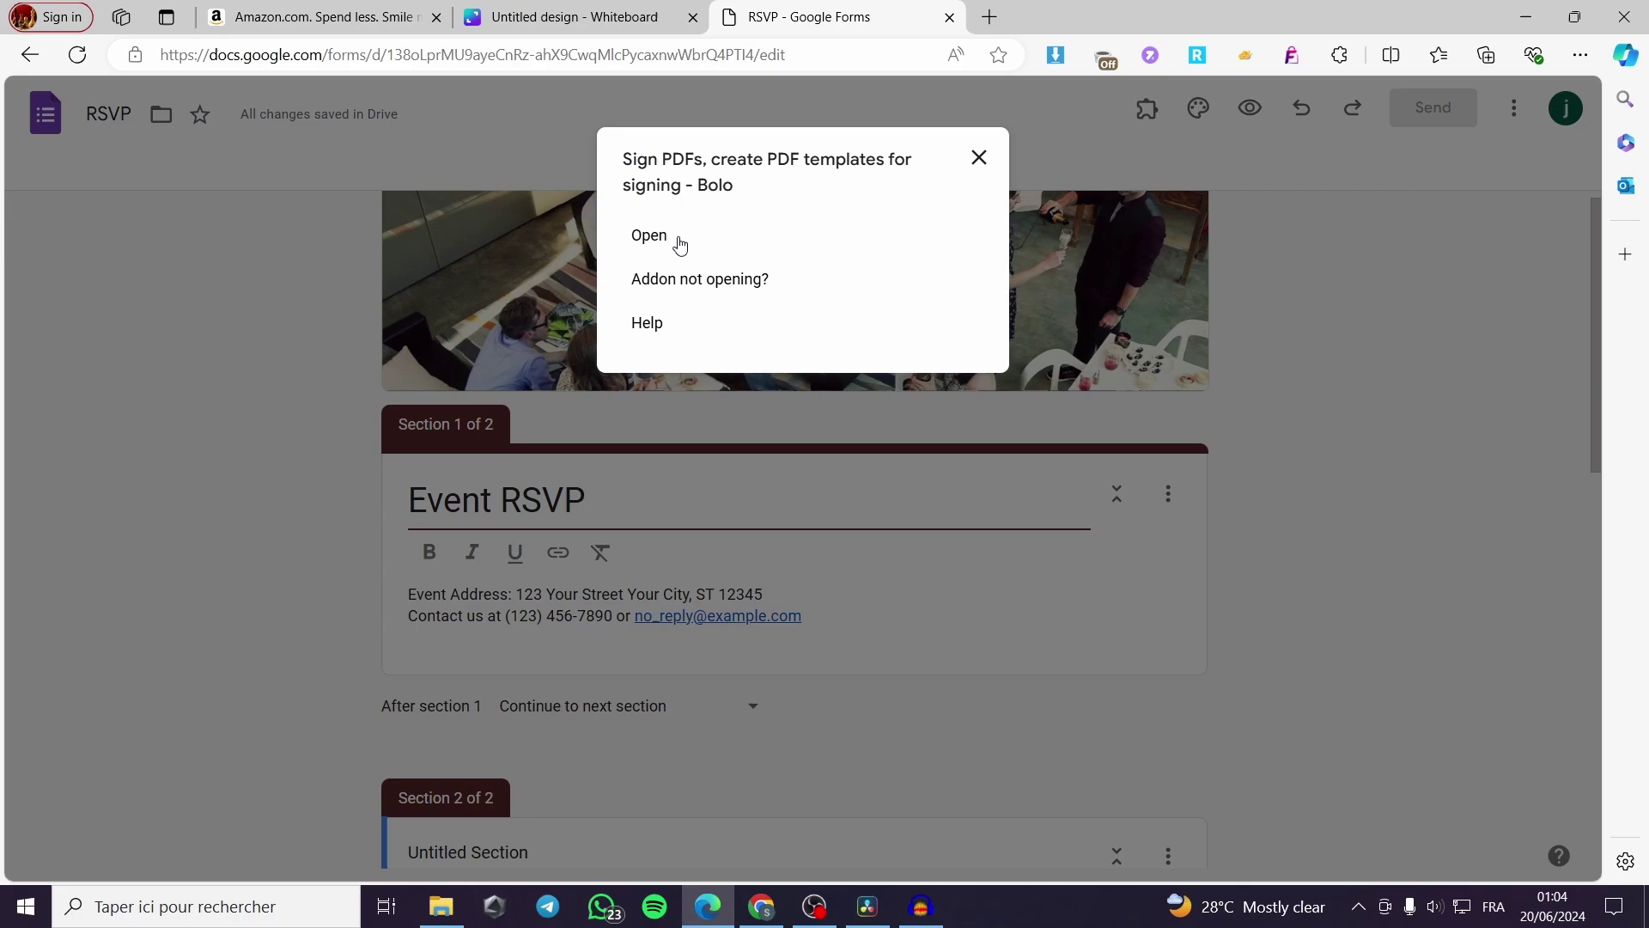
{"action": "left_click", "coordinate": [640, 236]}
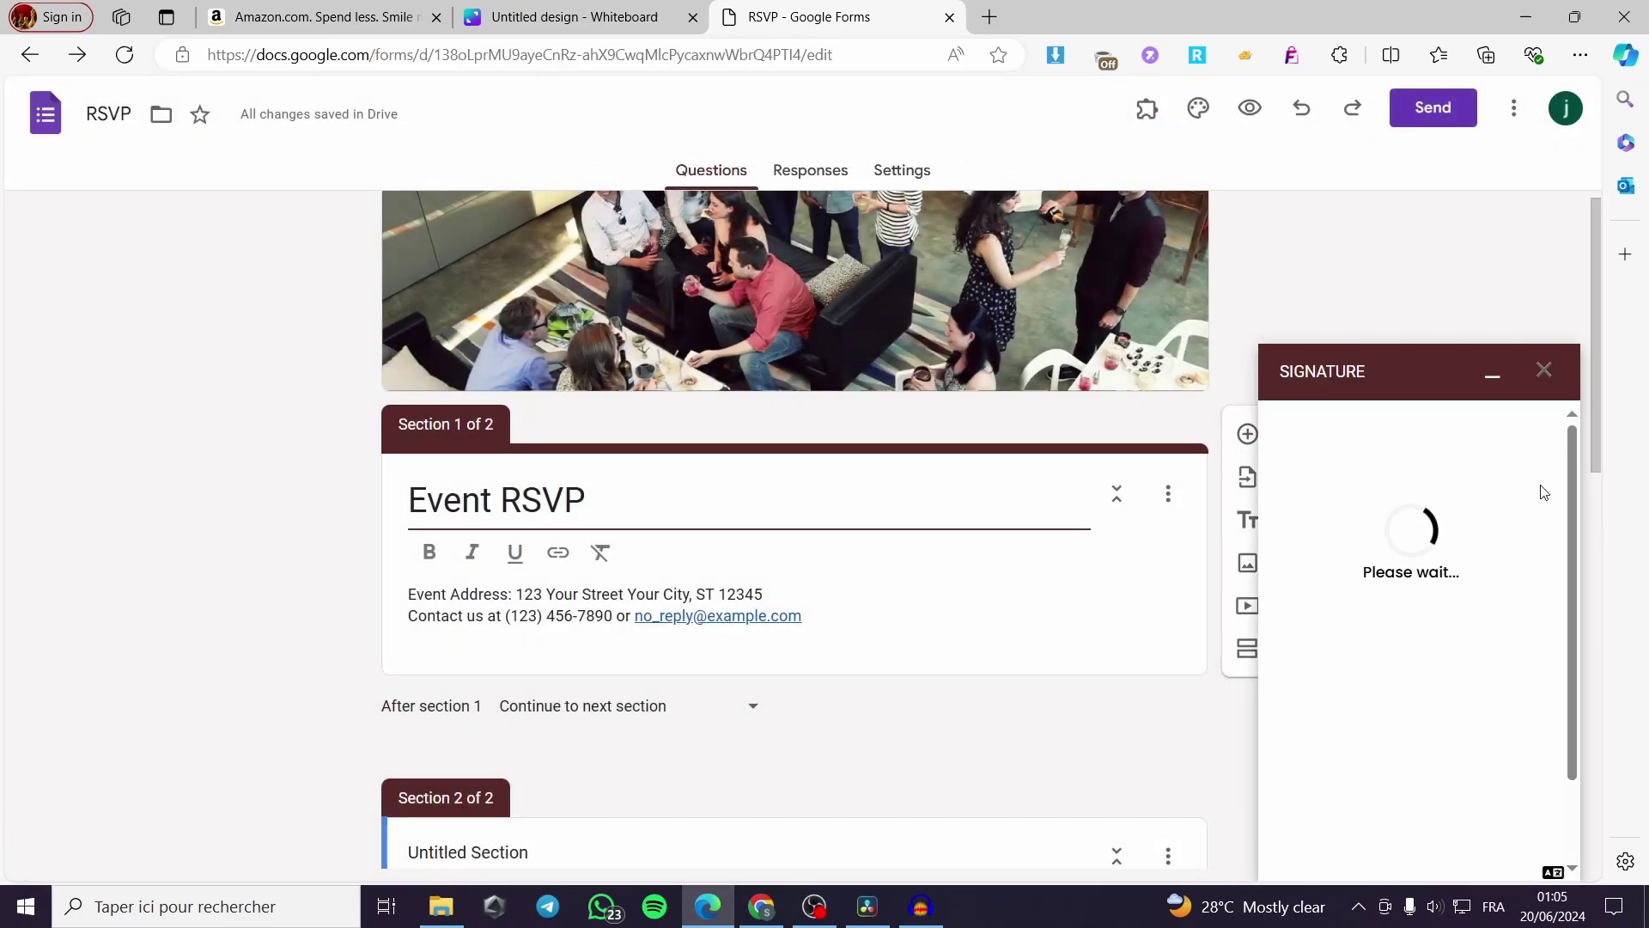
{"action": "scroll", "coordinate": [1057, 606], "scroll_direction": "down", "scroll_amount": 5}
{"action": "scroll", "coordinate": [1057, 606], "scroll_direction": "down", "scroll_amount": 5}
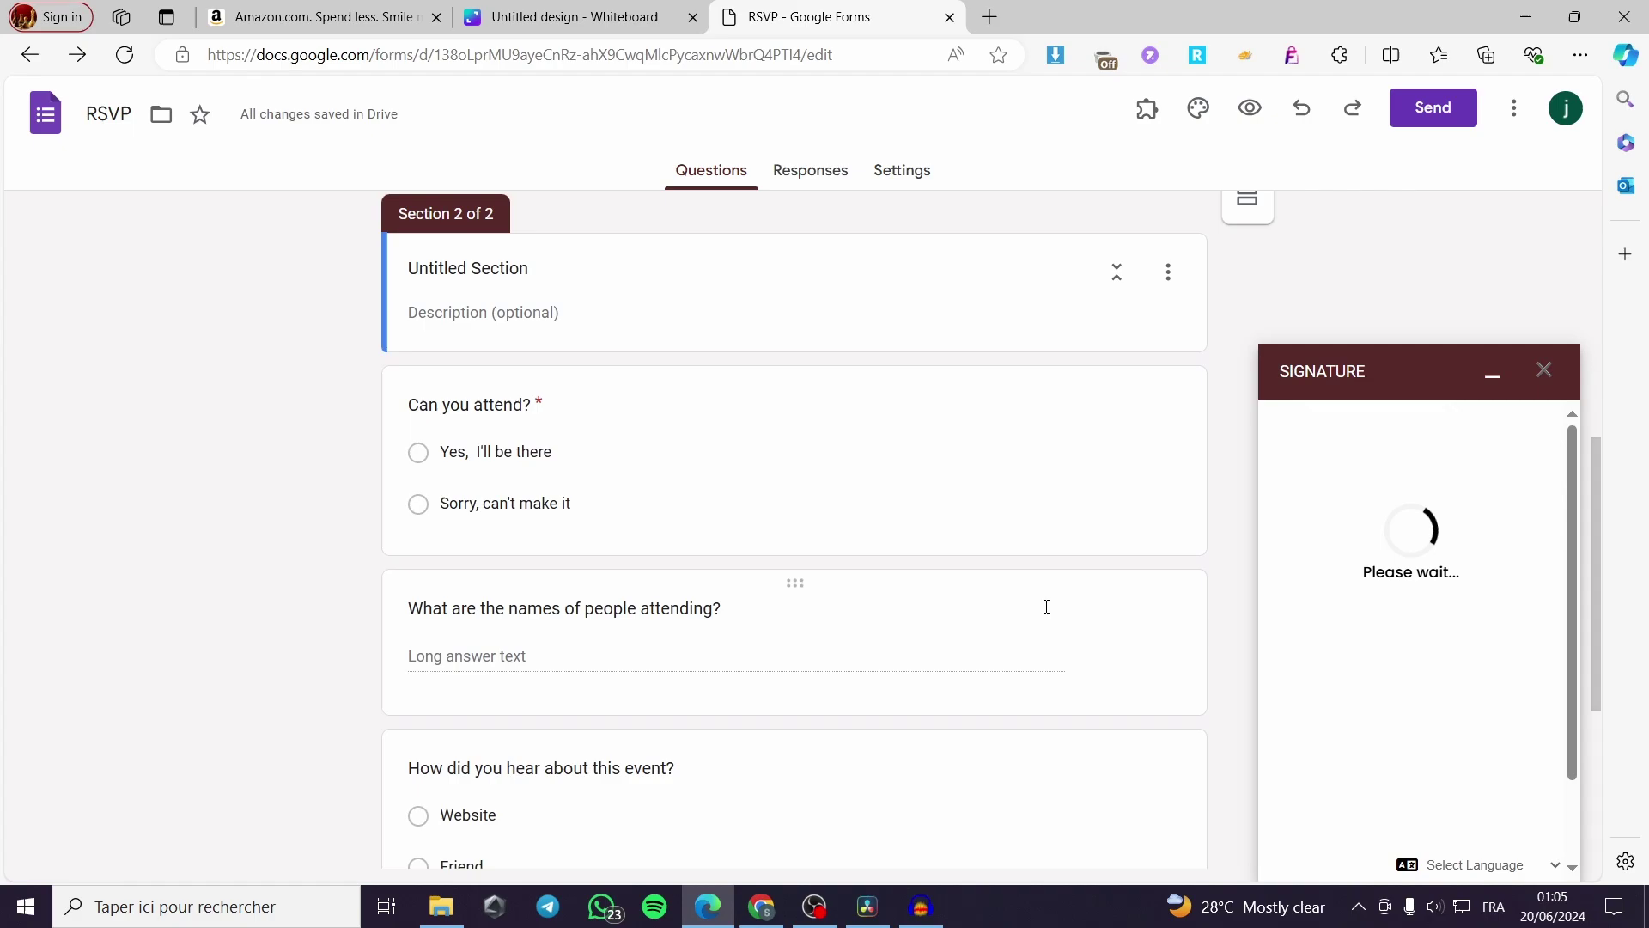
{"action": "scroll", "coordinate": [1032, 606], "scroll_direction": "down", "scroll_amount": 3}
{"action": "scroll", "coordinate": [800, 516], "scroll_direction": "up", "scroll_amount": 5}
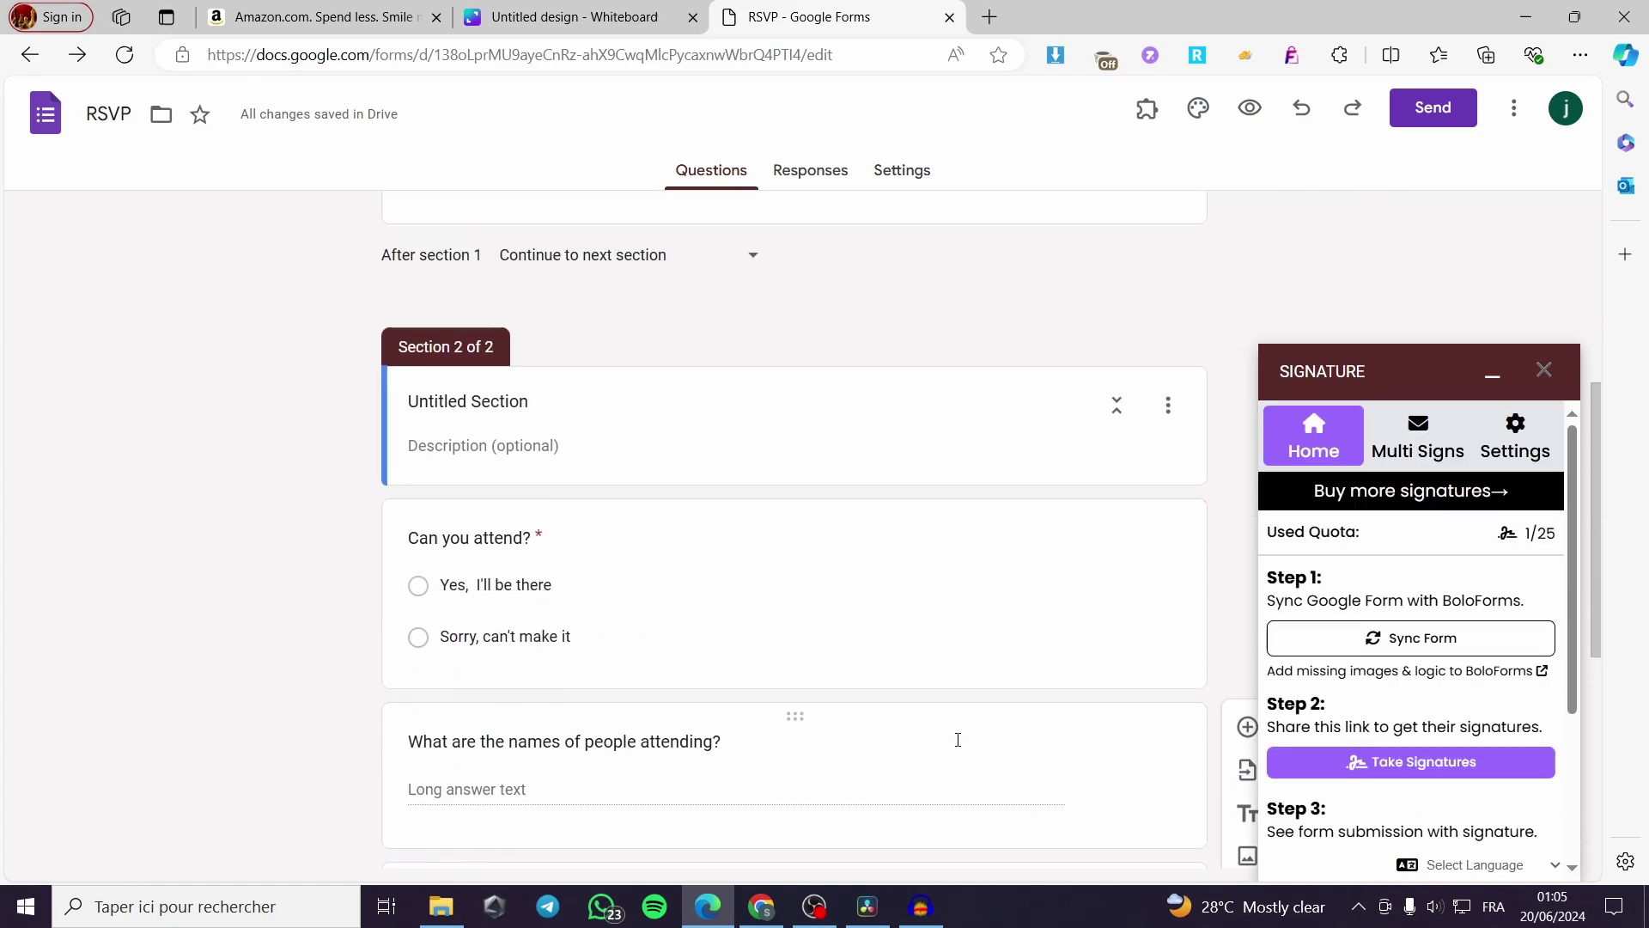
{"action": "scroll", "coordinate": [799, 503], "scroll_direction": "up", "scroll_amount": 5}
{"action": "scroll", "coordinate": [799, 477], "scroll_direction": "up", "scroll_amount": 3}
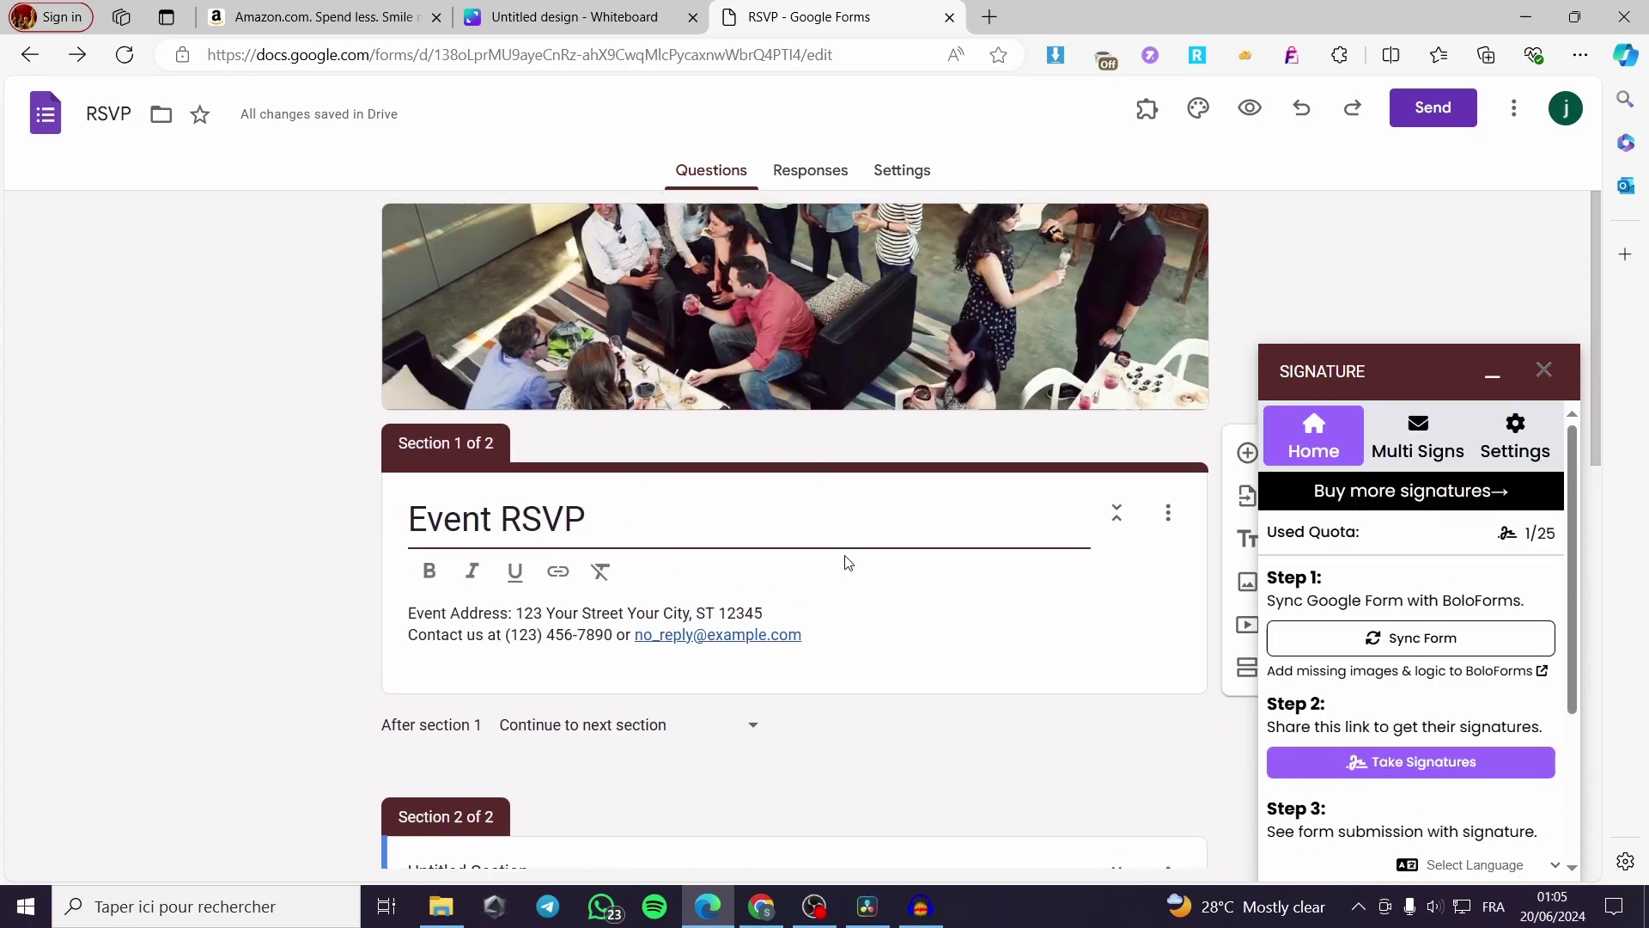
{"action": "scroll", "coordinate": [799, 542], "scroll_direction": "down", "scroll_amount": 5}
{"action": "scroll", "coordinate": [670, 541], "scroll_direction": "down", "scroll_amount": 4}
{"action": "scroll", "coordinate": [652, 572], "scroll_direction": "down", "scroll_amount": 3}
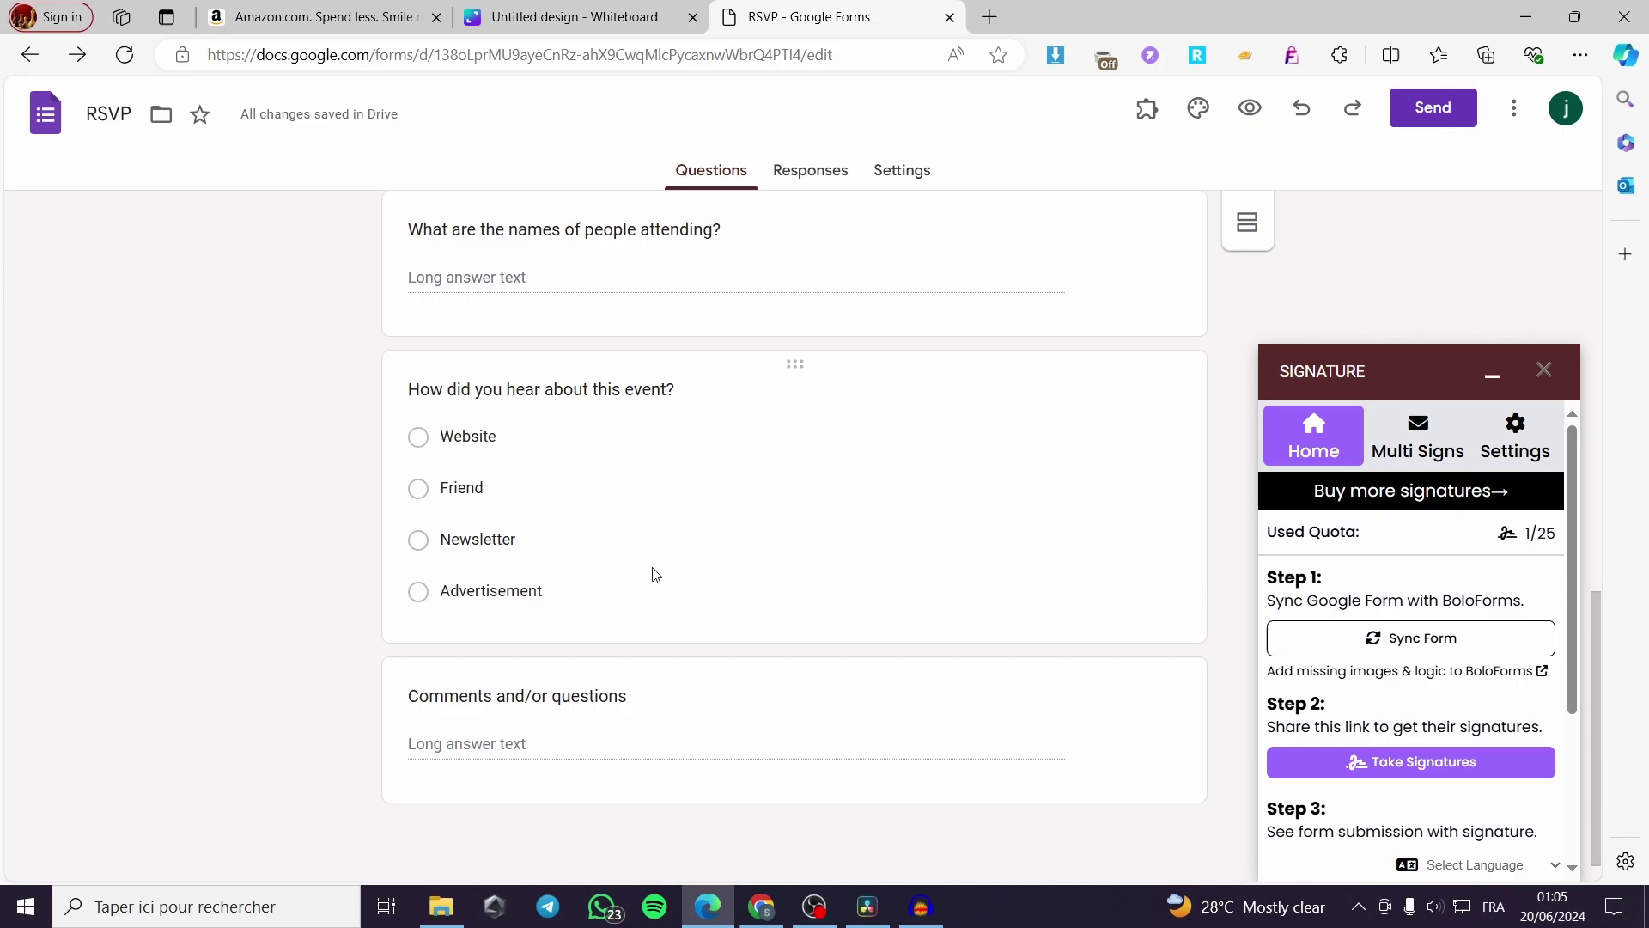
{"action": "scroll", "coordinate": [653, 572], "scroll_direction": "up", "scroll_amount": 3}
{"action": "scroll", "coordinate": [729, 581], "scroll_direction": "up", "scroll_amount": 3}
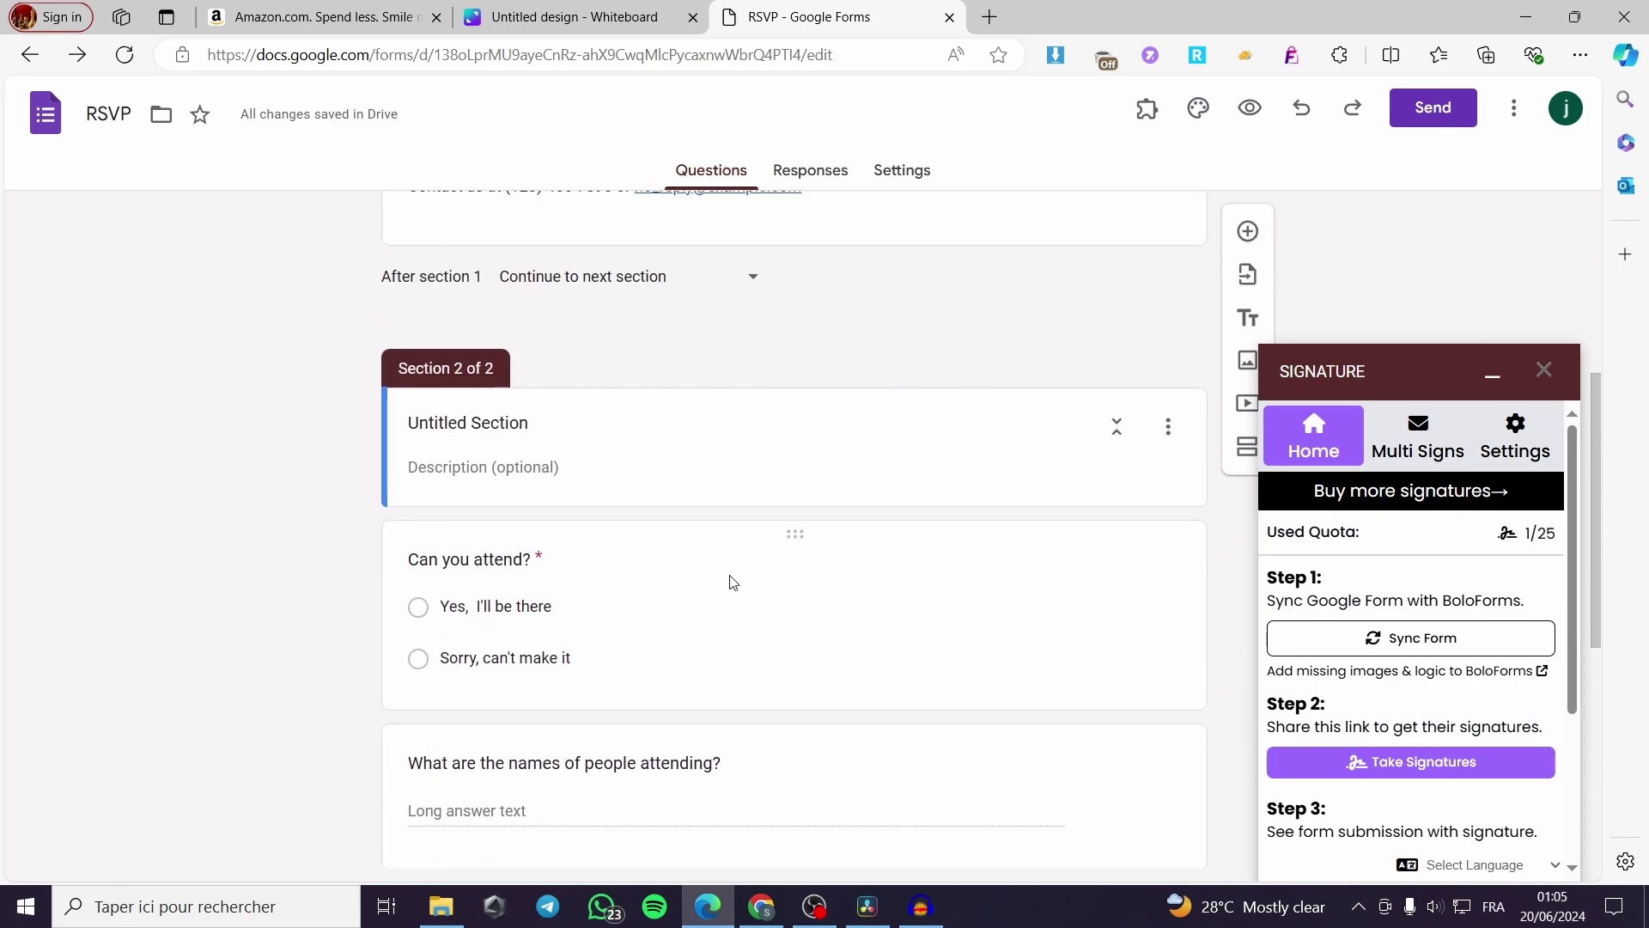
Step: Switch off Required on 'Can you attend?' and run Sync Form in the BoloForms panel
{"action": "left_click", "coordinate": [559, 562]}
{"action": "scroll", "coordinate": [825, 619], "scroll_direction": "down", "scroll_amount": 2}
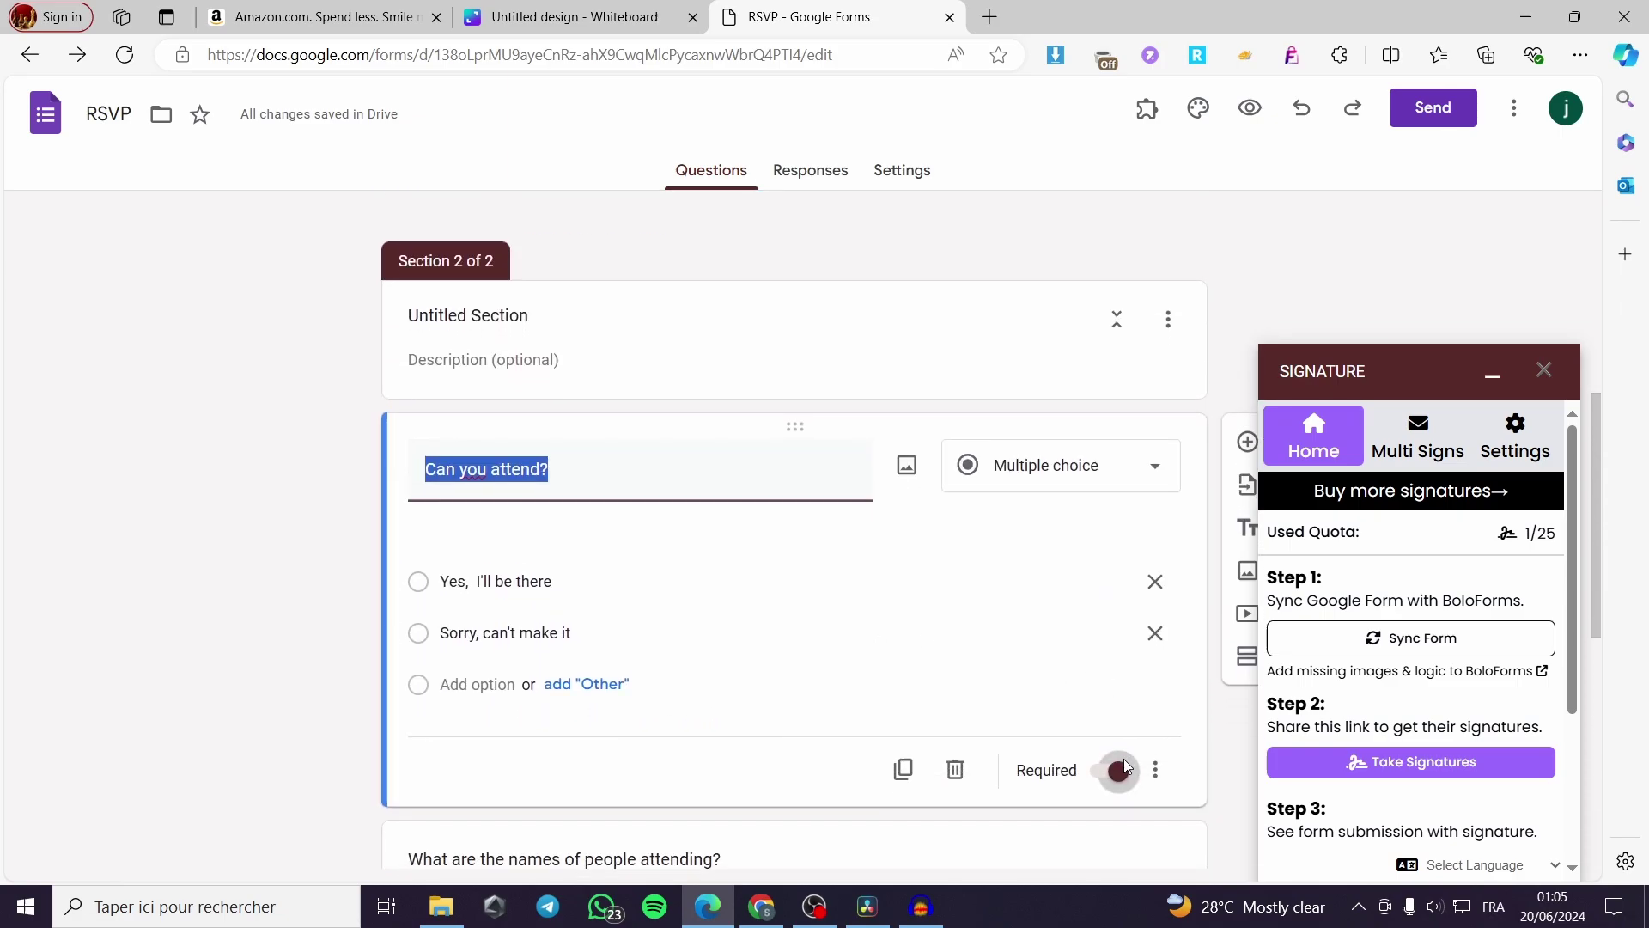
{"action": "left_click", "coordinate": [1119, 770]}
{"action": "left_click", "coordinate": [887, 348]}
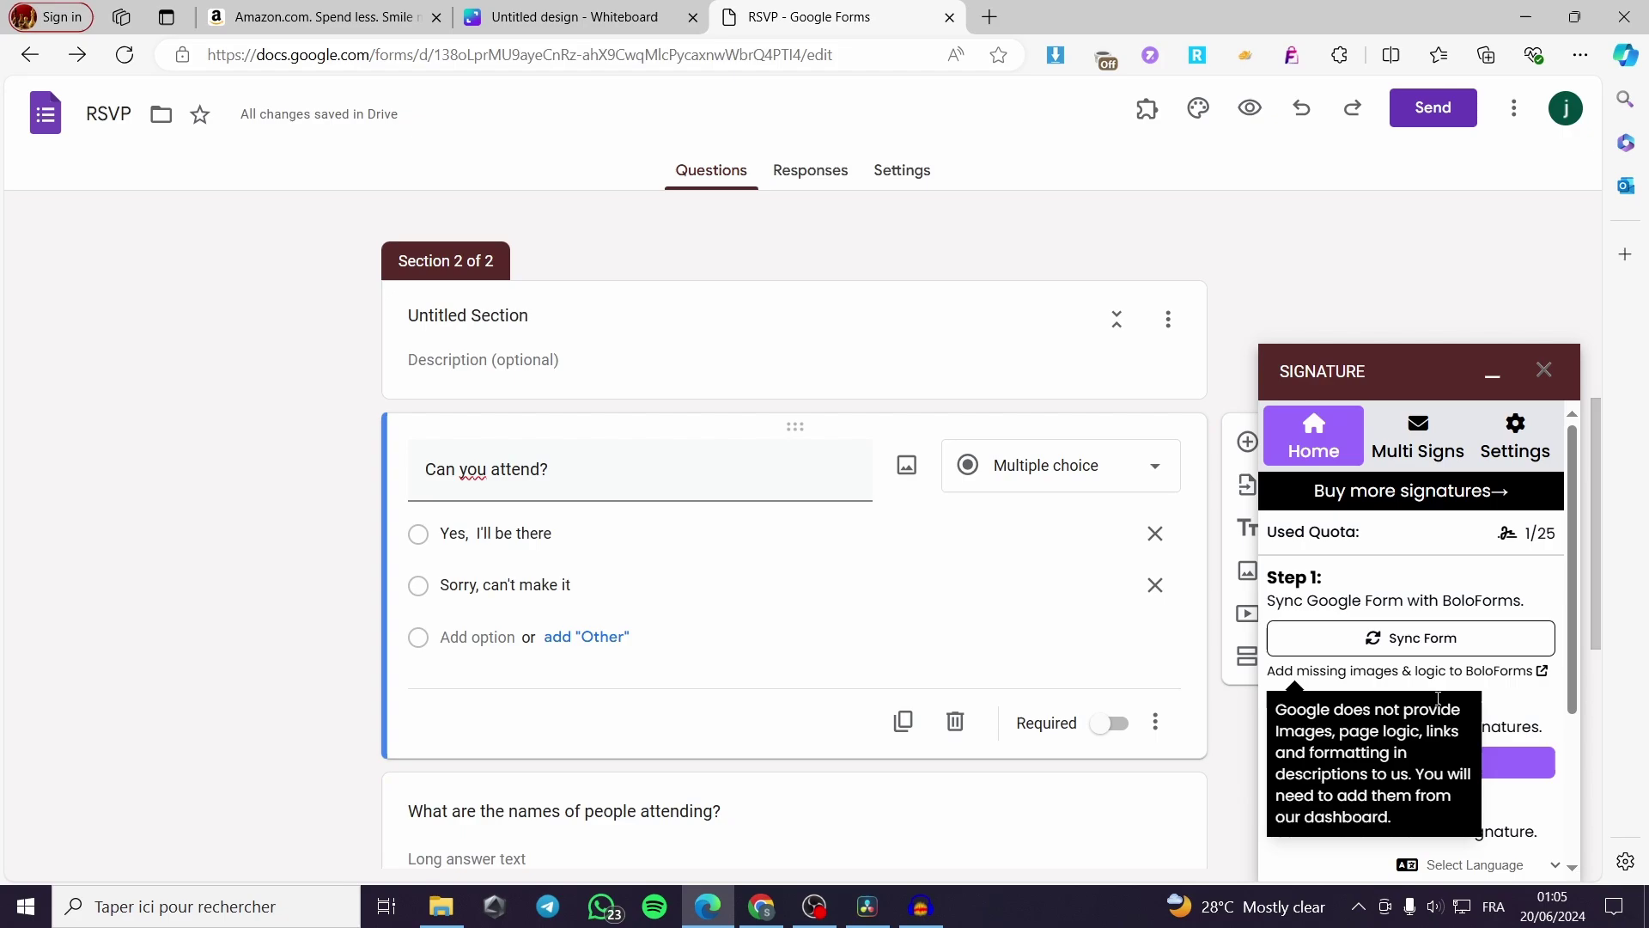
{"action": "scroll", "coordinate": [1452, 727], "scroll_direction": "down", "scroll_amount": 1}
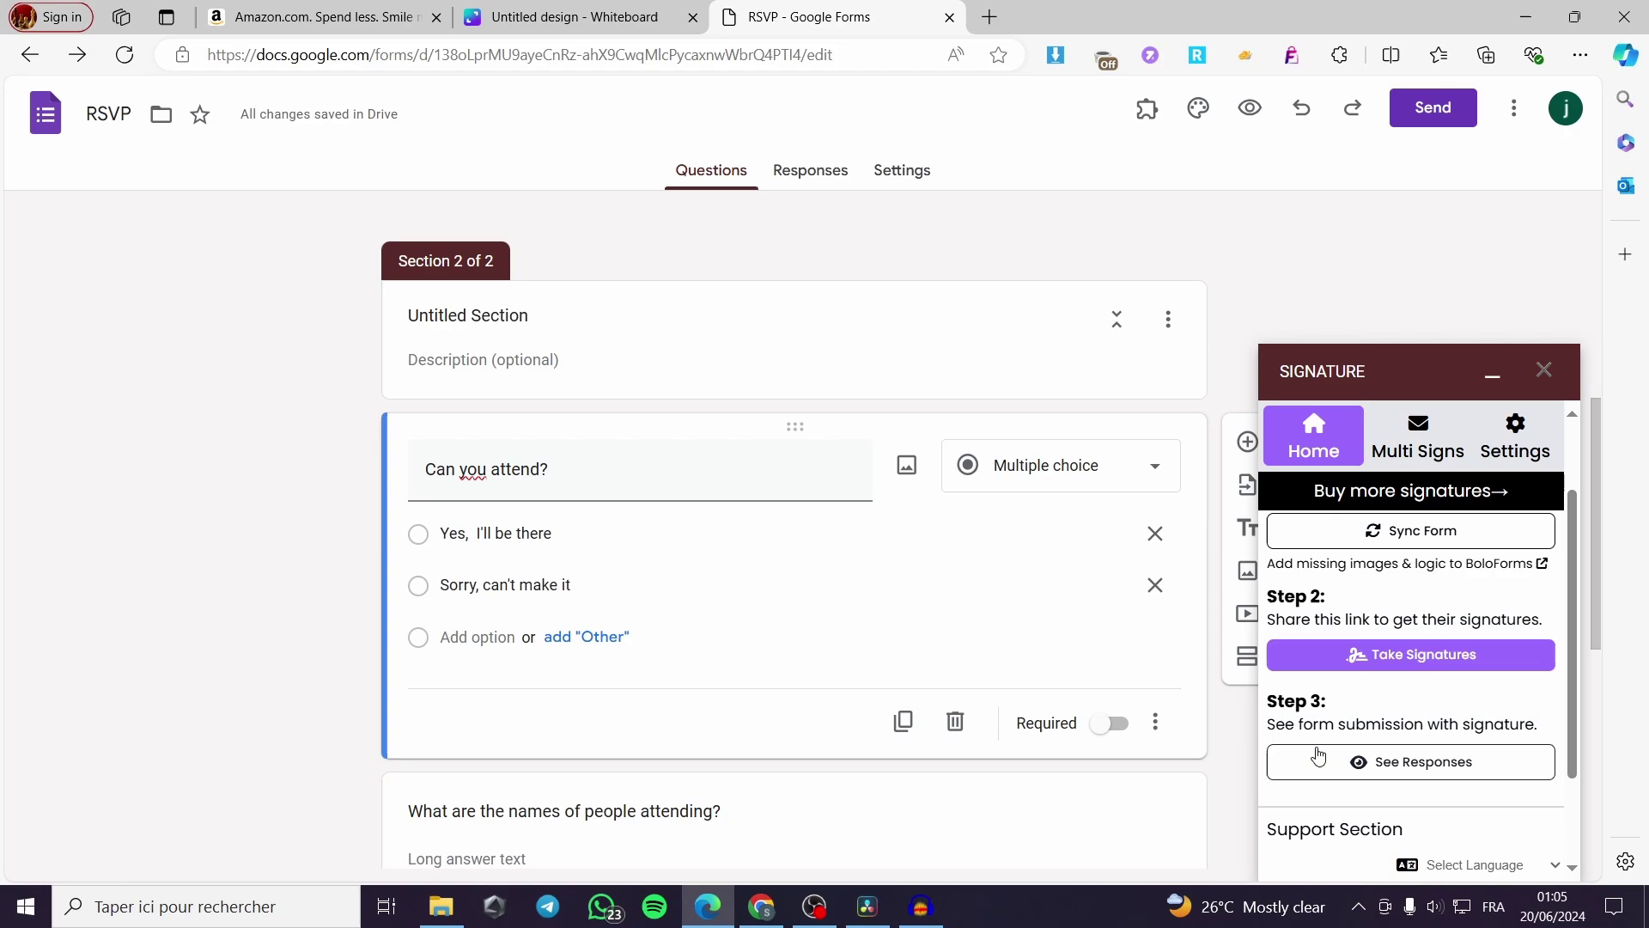
{"action": "scroll", "coordinate": [1461, 760], "scroll_direction": "up", "scroll_amount": 2}
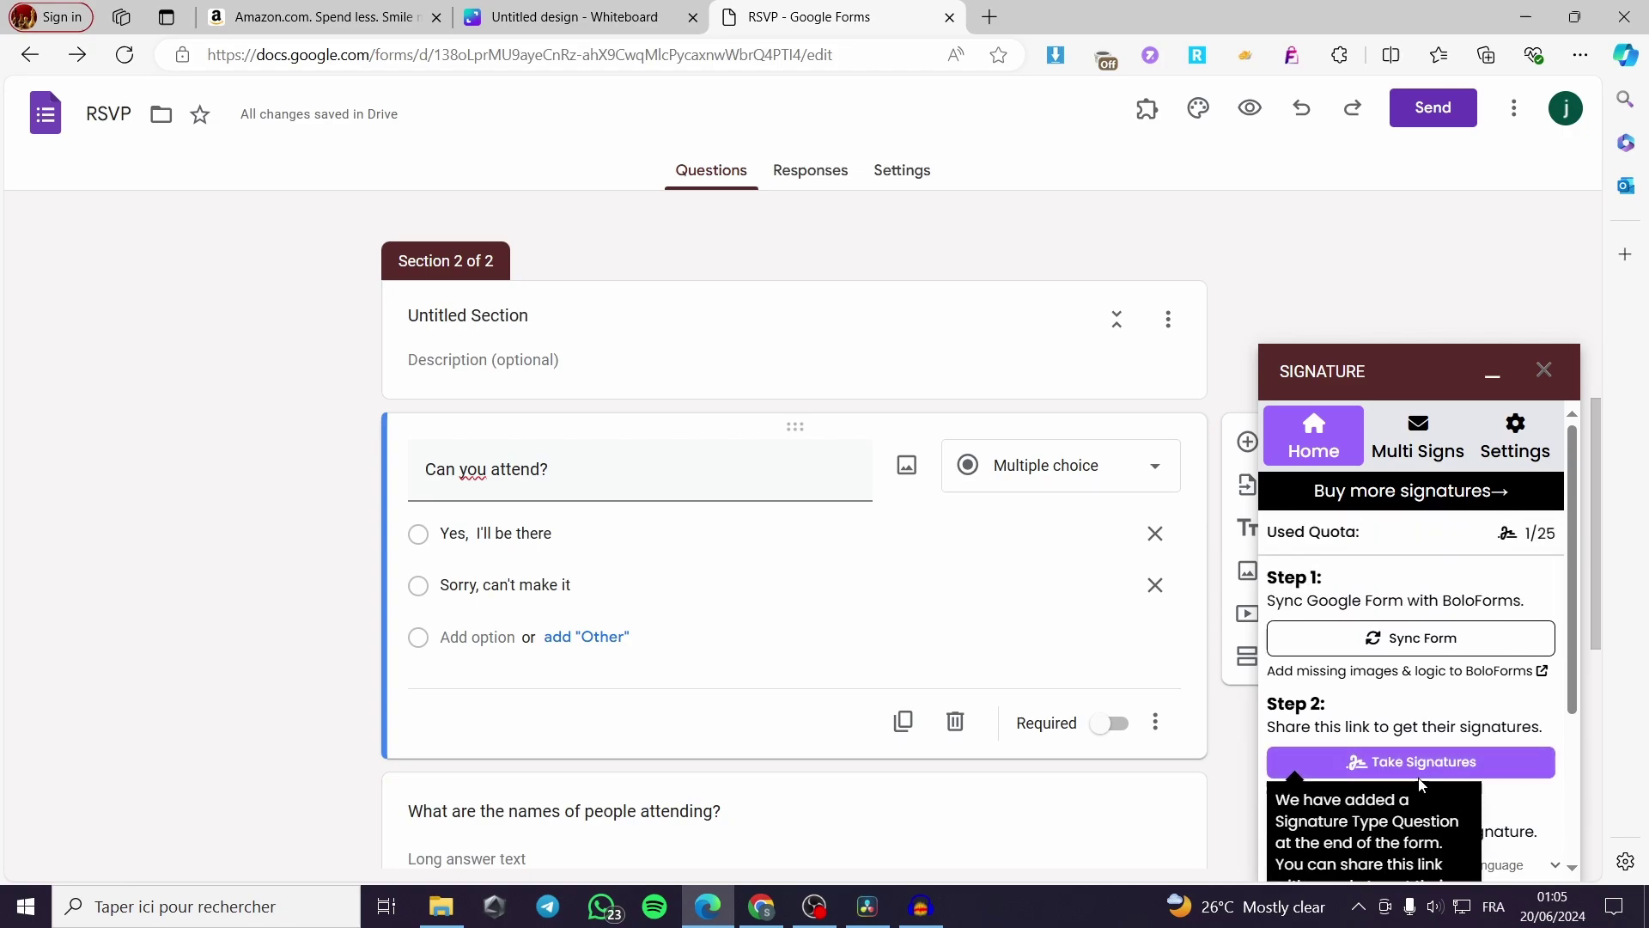
{"action": "left_click", "coordinate": [1392, 637]}
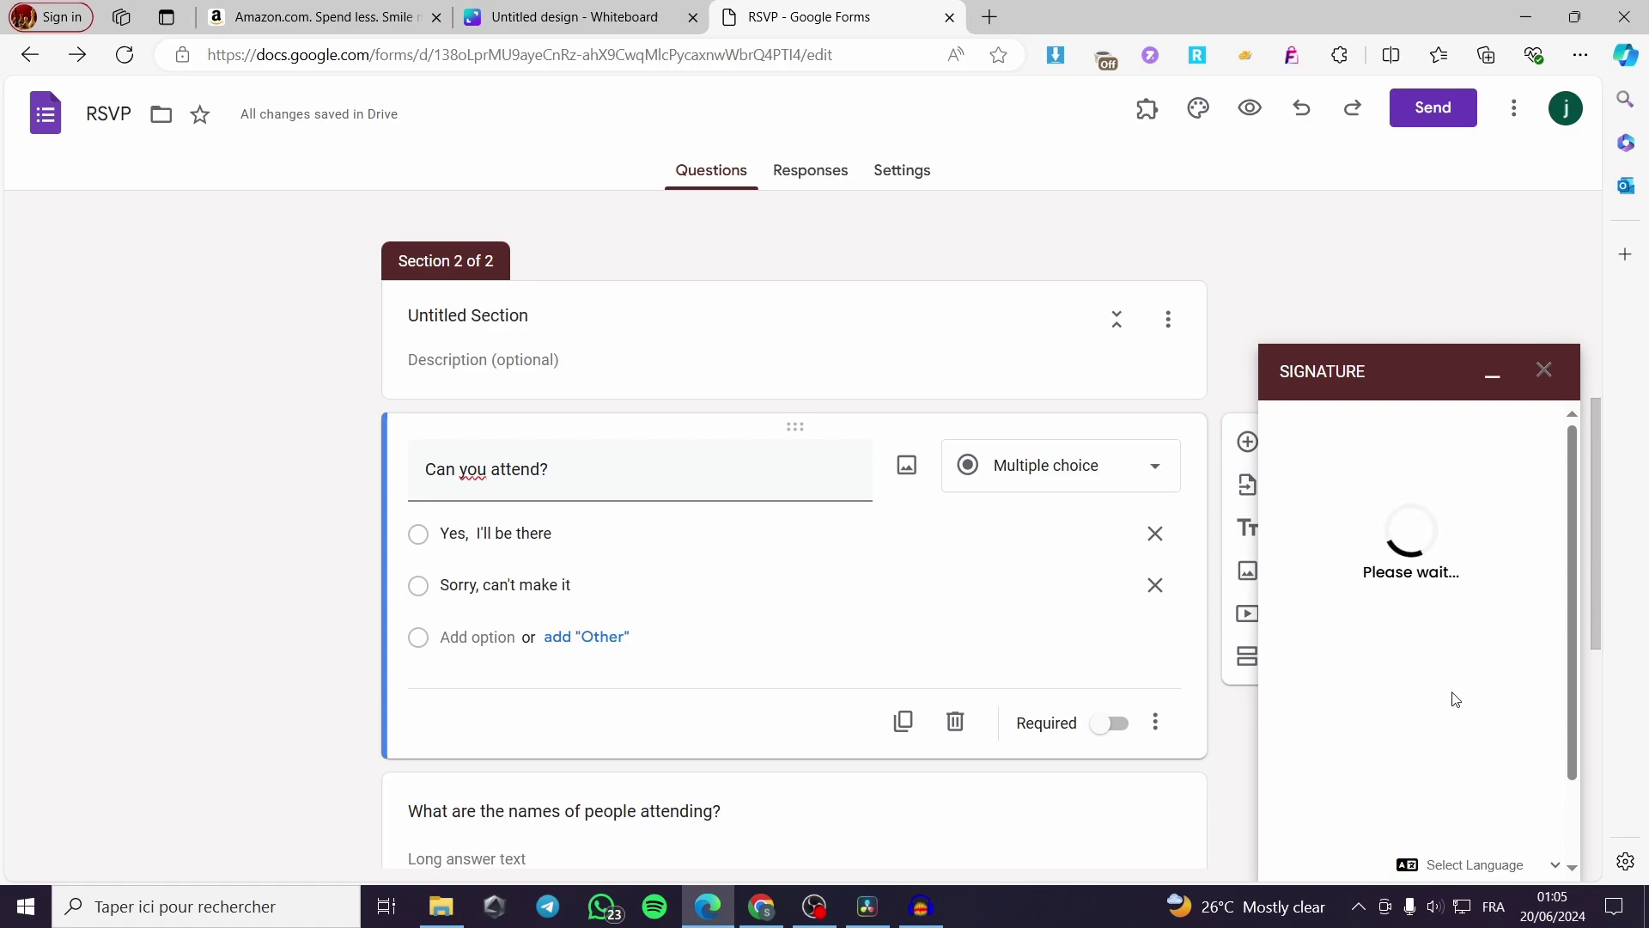
{"action": "scroll", "coordinate": [1410, 721], "scroll_direction": "down", "scroll_amount": 1}
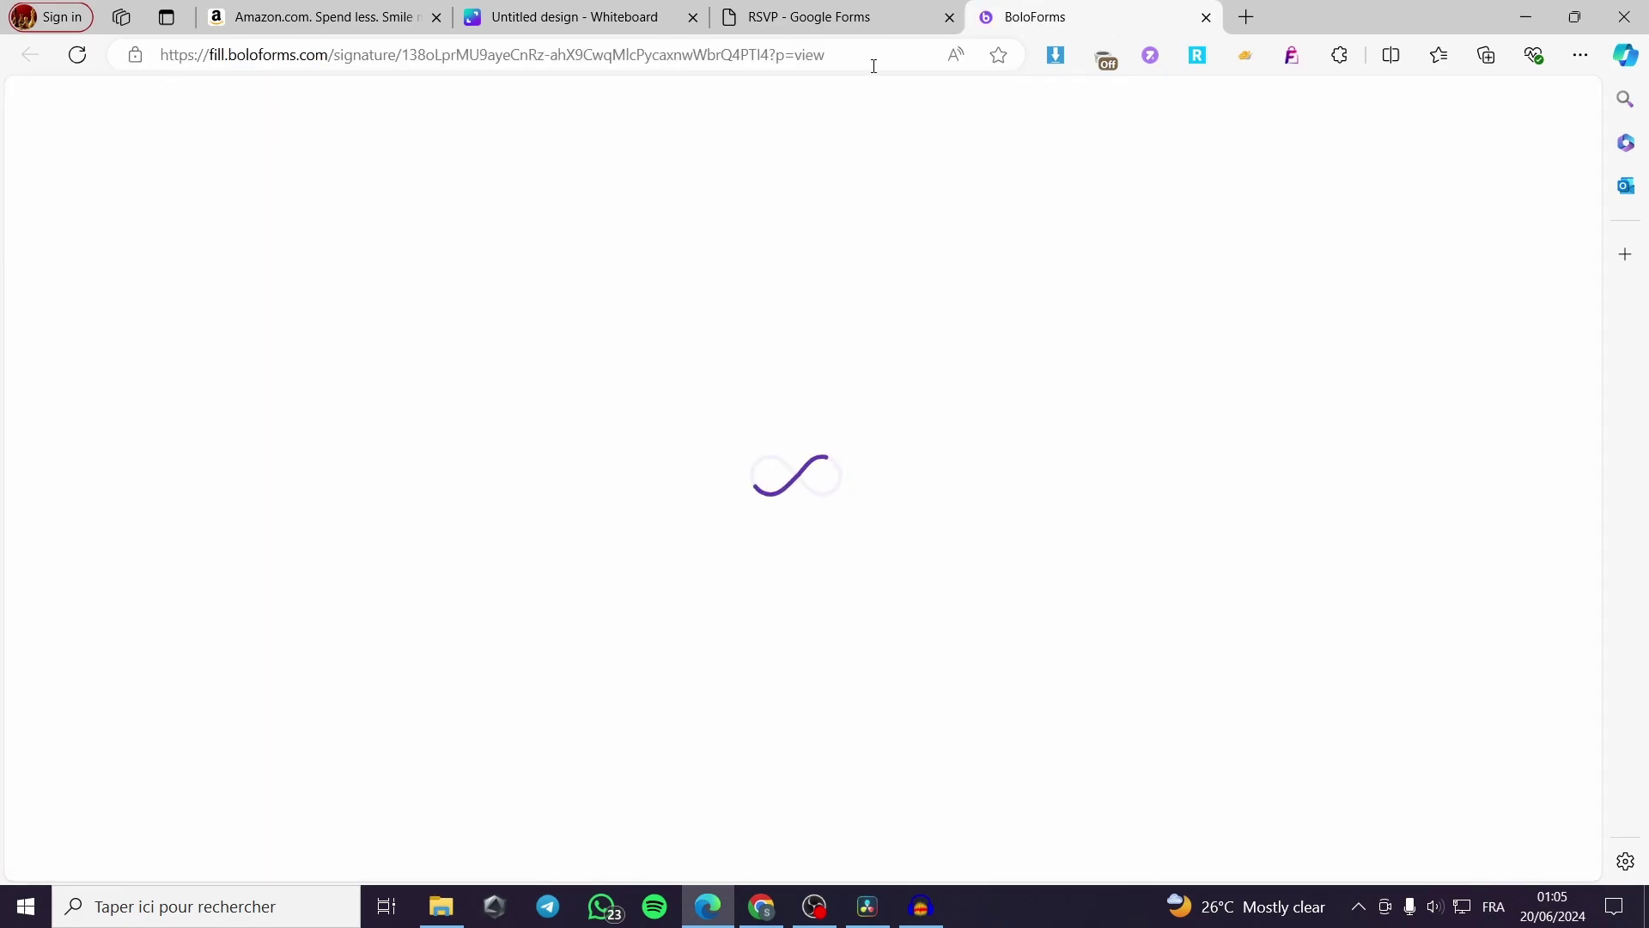
Step: On the fill.boloforms.com form, enter an email, draw a signature, and submit the RSVP
{"action": "left_click", "coordinate": [822, 54]}
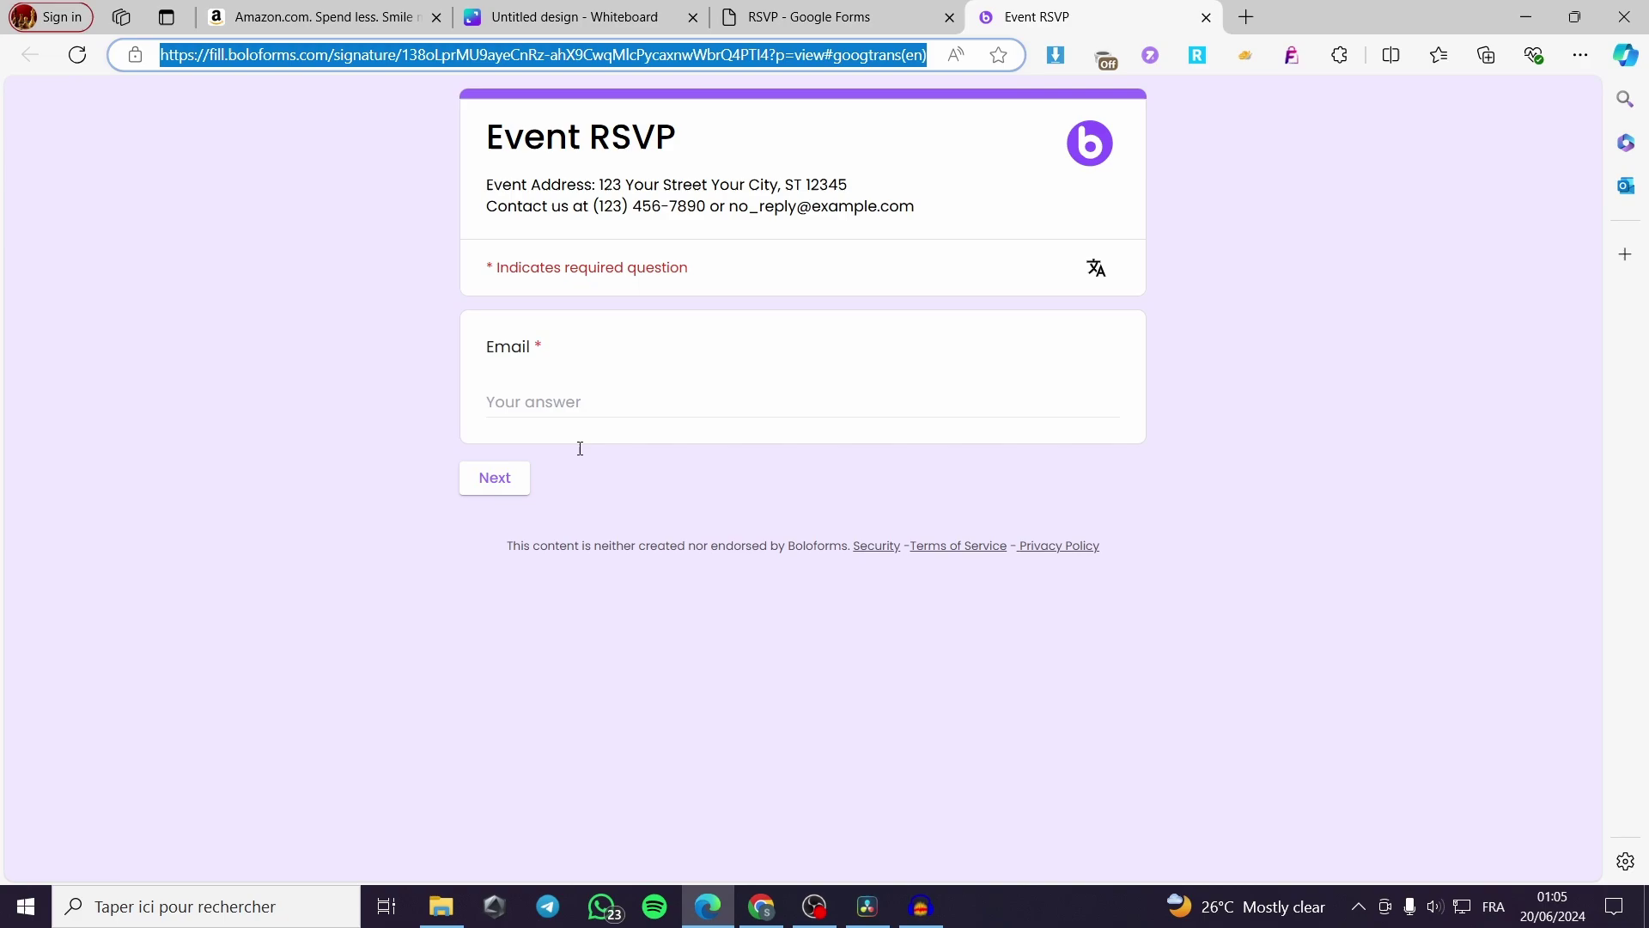
{"action": "left_click", "coordinate": [564, 400]}
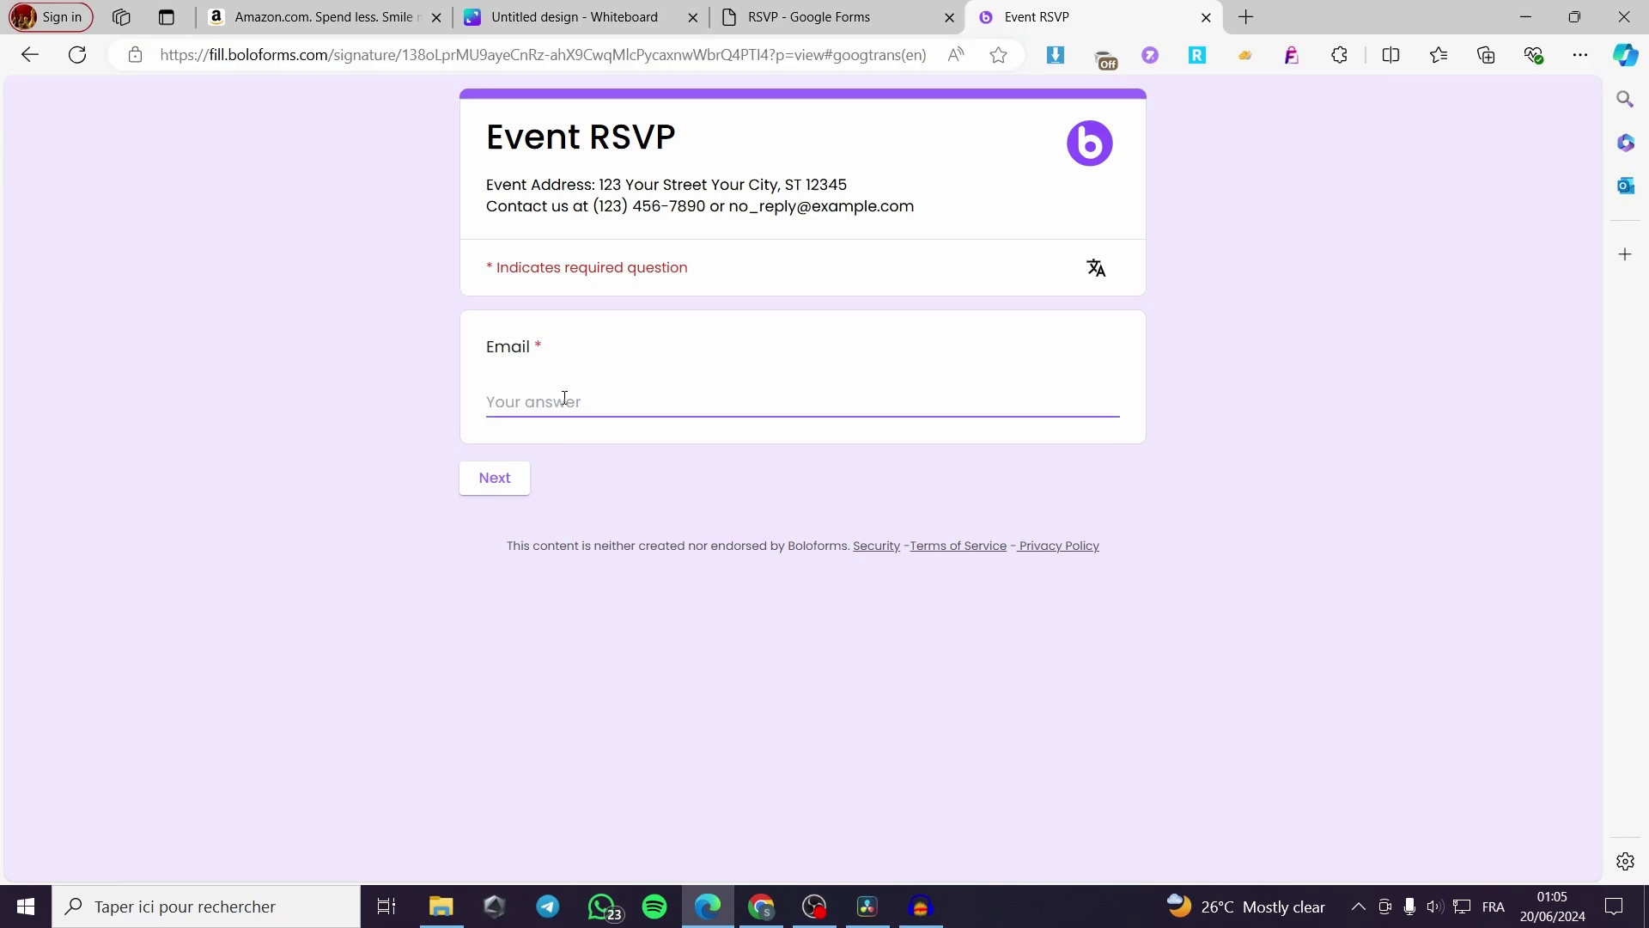
{"action": "left_click", "coordinate": [495, 476]}
{"action": "scroll", "coordinate": [990, 513], "scroll_direction": "down", "scroll_amount": 8}
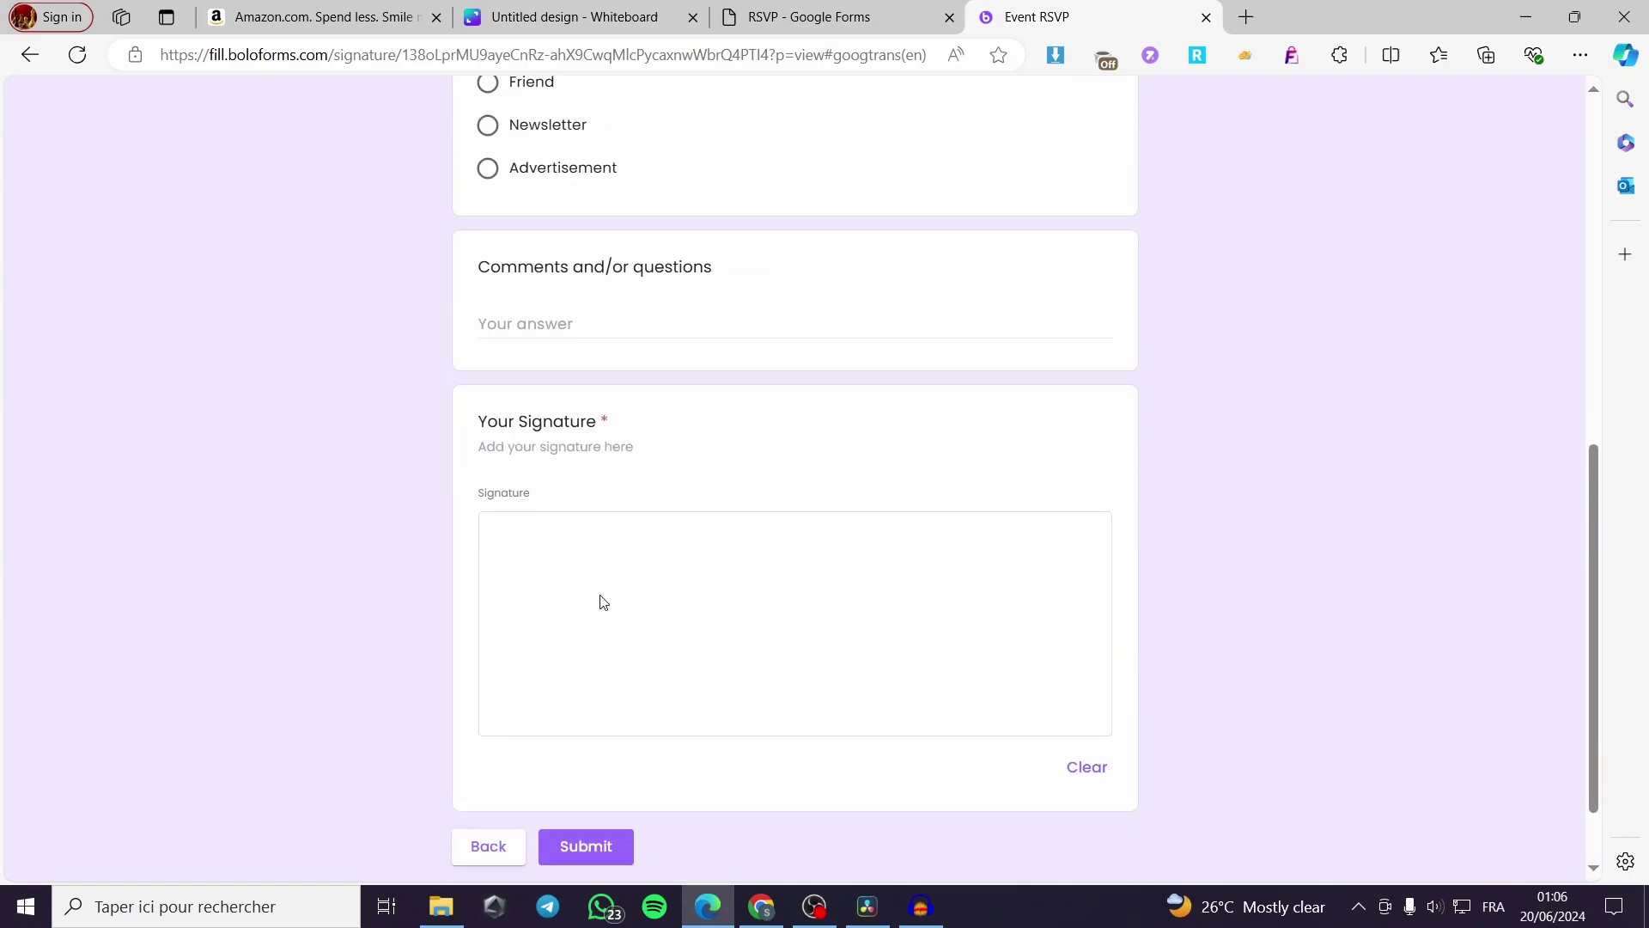
{"action": "mouse_move", "coordinate": [624, 534]}
{"action": "left_mouse_down"}
{"action": "mouse_move", "coordinate": [567, 635]}
{"action": "mouse_move", "coordinate": [773, 605]}
{"action": "mouse_move", "coordinate": [941, 613]}
{"action": "mouse_move", "coordinate": [1017, 668]}
{"action": "mouse_move", "coordinate": [1106, 631]}
{"action": "left_mouse_up"}
{"action": "left_click", "coordinate": [617, 848]}
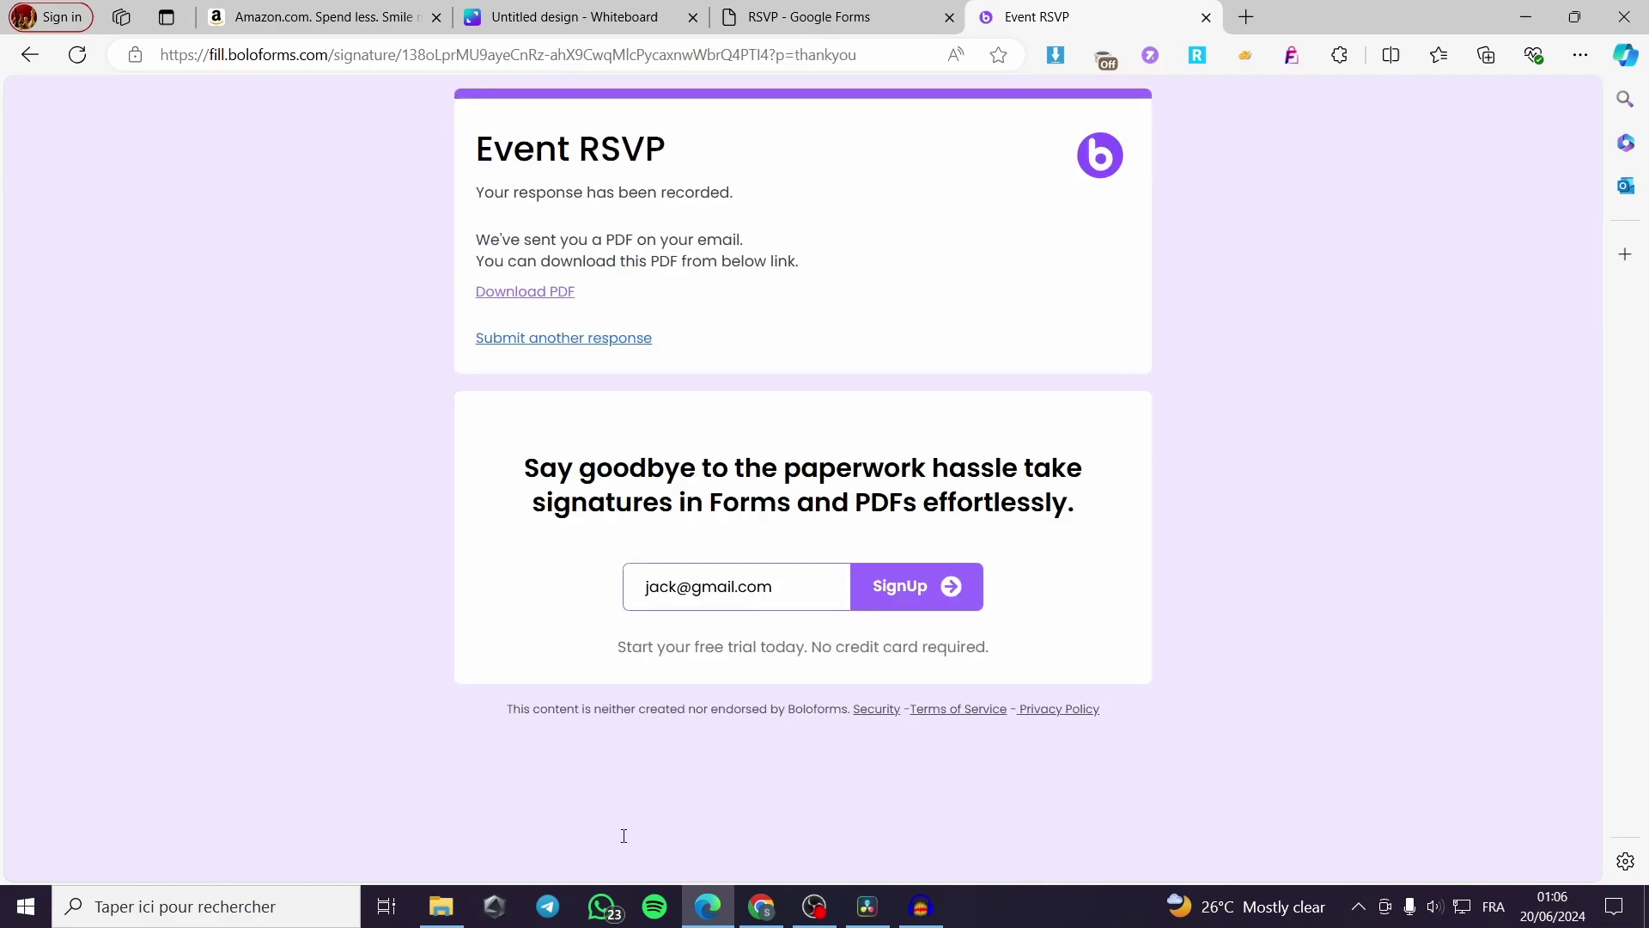
Step: Download the submitted response as a PDF from the thank-you page
{"action": "left_click", "coordinate": [541, 296]}
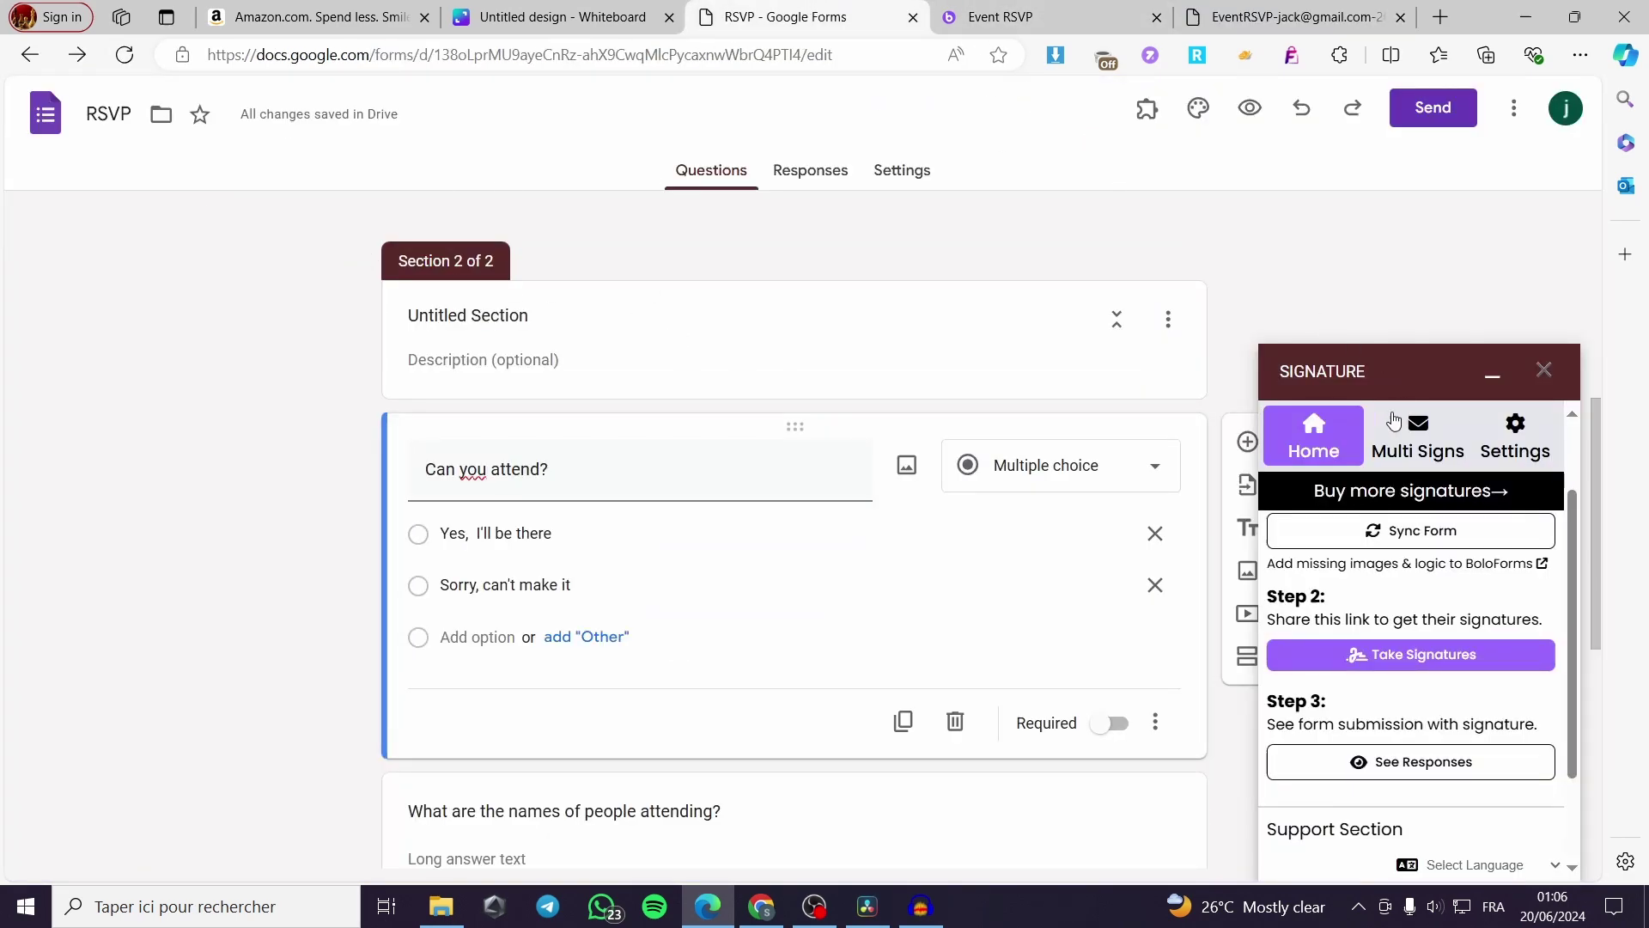
Step: View the Form Responses table via See Responses, then the EventRSVP signed PDF
{"action": "left_click", "coordinate": [1440, 768]}
{"action": "scroll", "coordinate": [1385, 801], "scroll_direction": "down", "scroll_amount": 3}
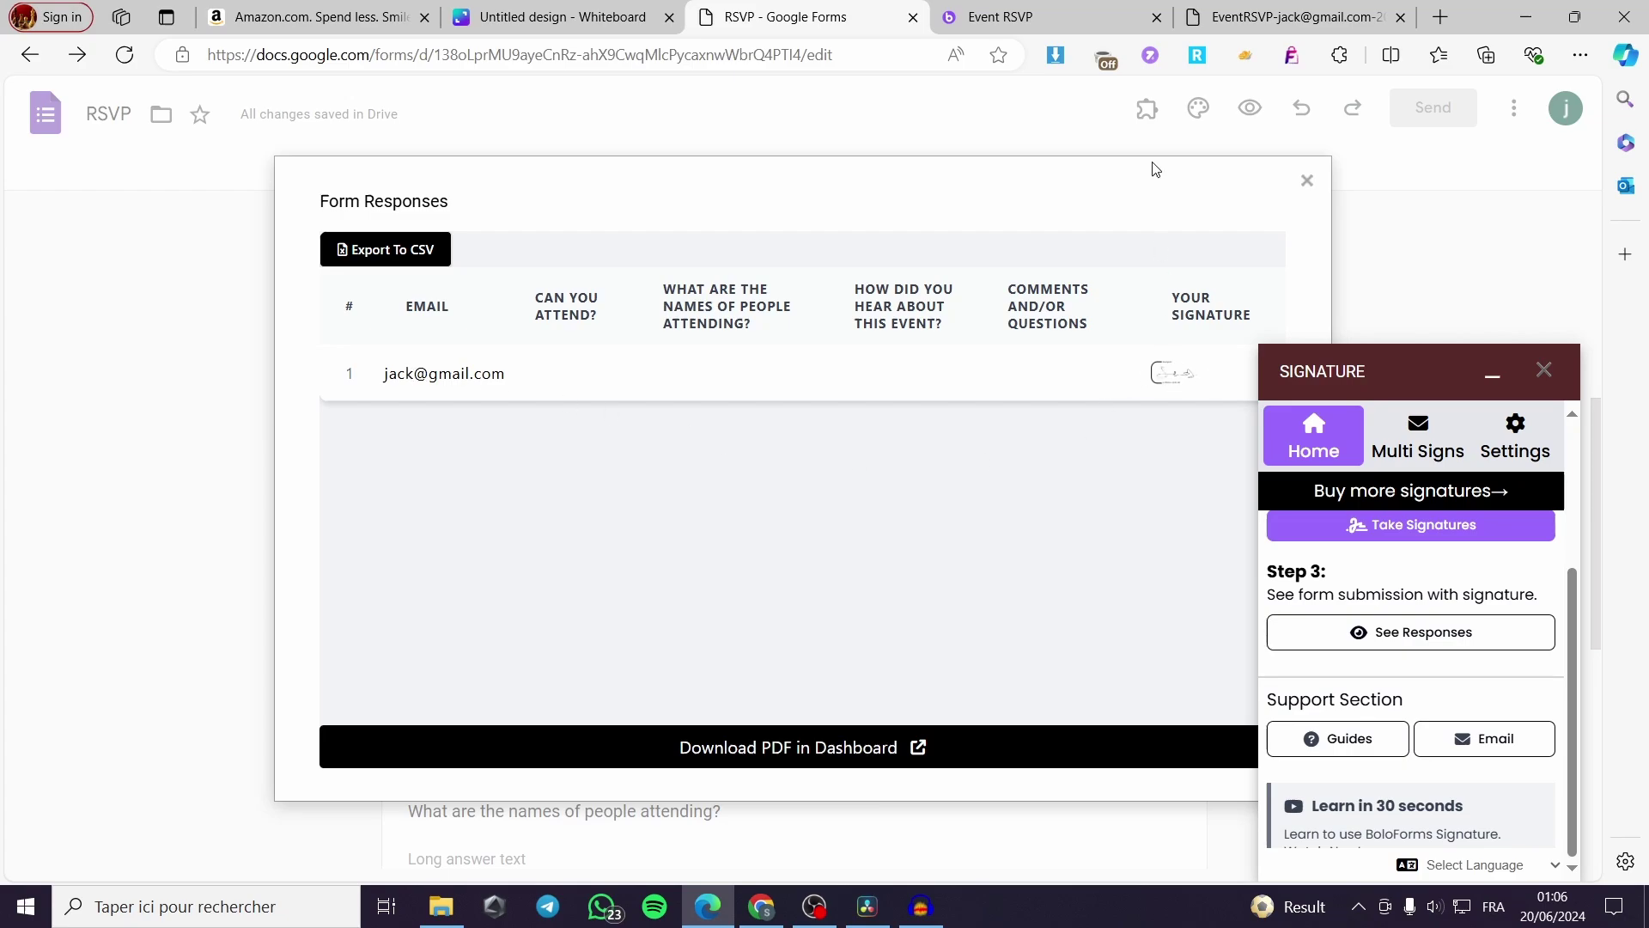
{"action": "left_click", "coordinate": [1277, 17]}
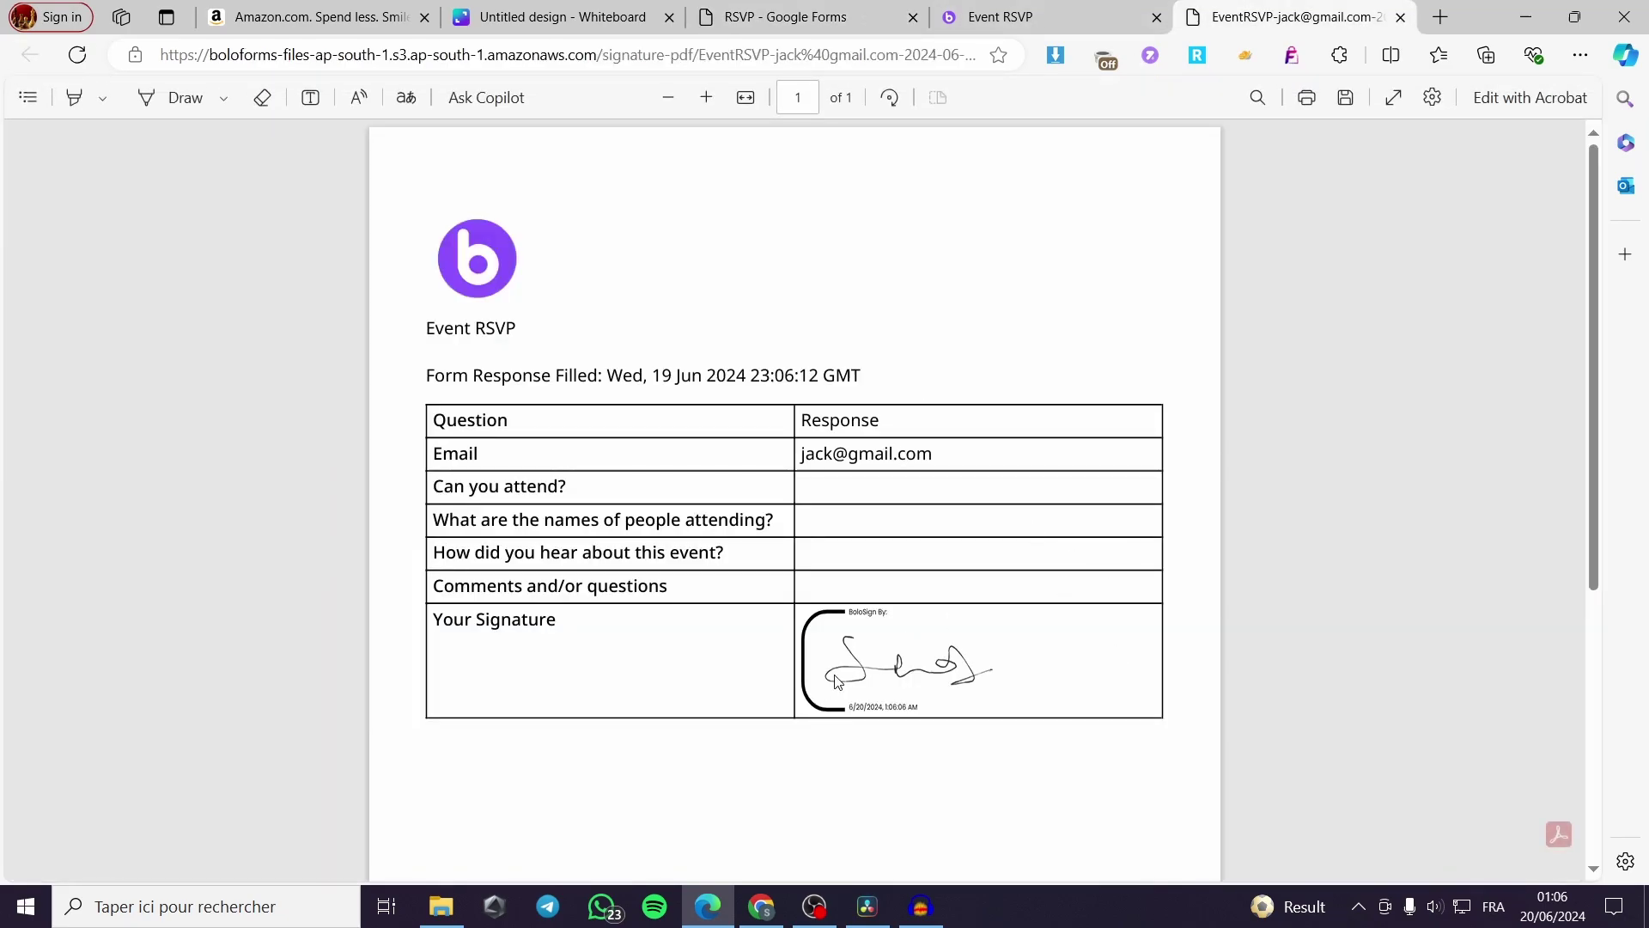